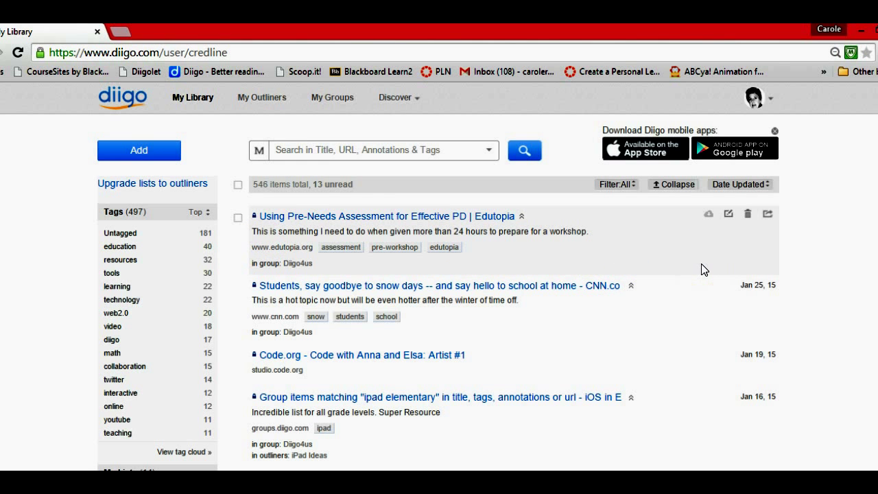
pyautogui.click(199, 101)
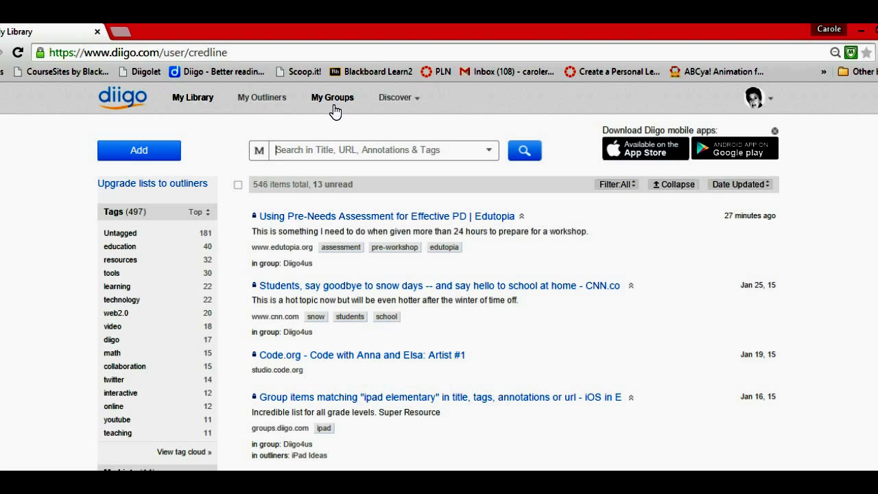
pyautogui.click(412, 100)
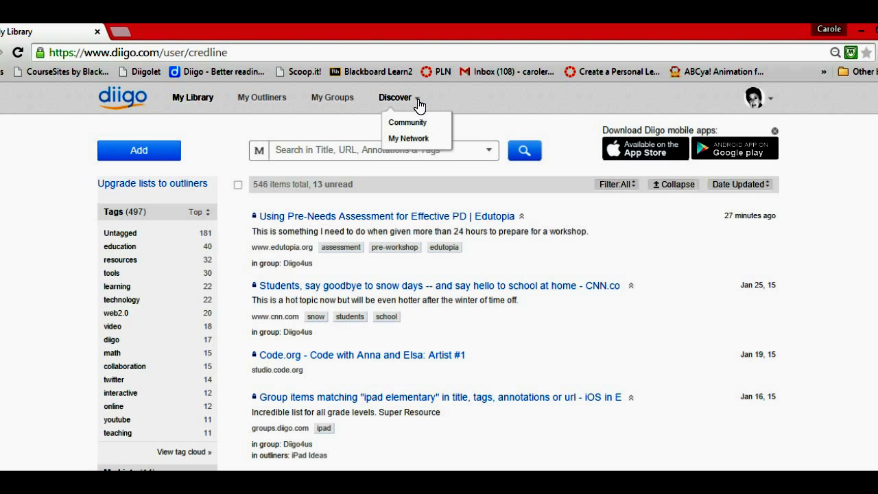
pyautogui.click(417, 125)
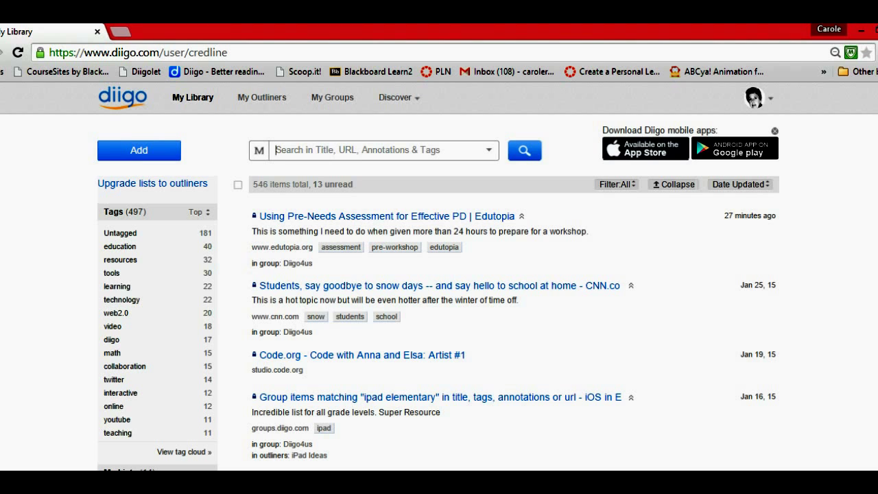
# Switch to Outlook and open the newest Diigo4us group update message from the inbox
pyautogui.hotkey('alt', 'Tab')
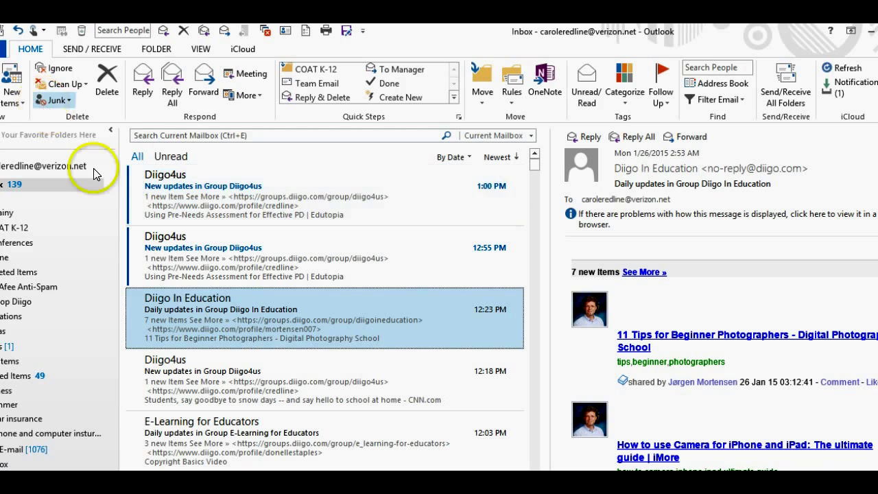
pyautogui.click(176, 179)
pyautogui.doubleClick(175, 180)
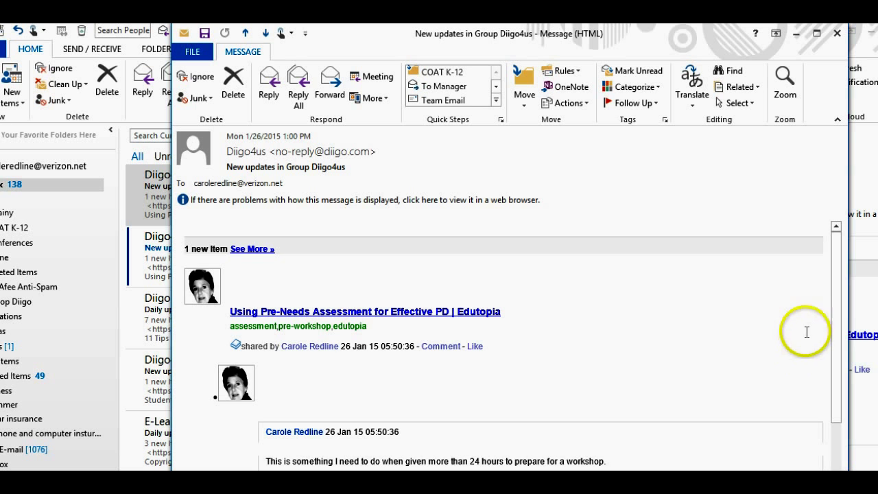
pyautogui.moveTo(835, 355)
pyautogui.mouseDown()
pyautogui.moveTo(817, 441)
pyautogui.moveTo(809, 350)
pyautogui.mouseUp()
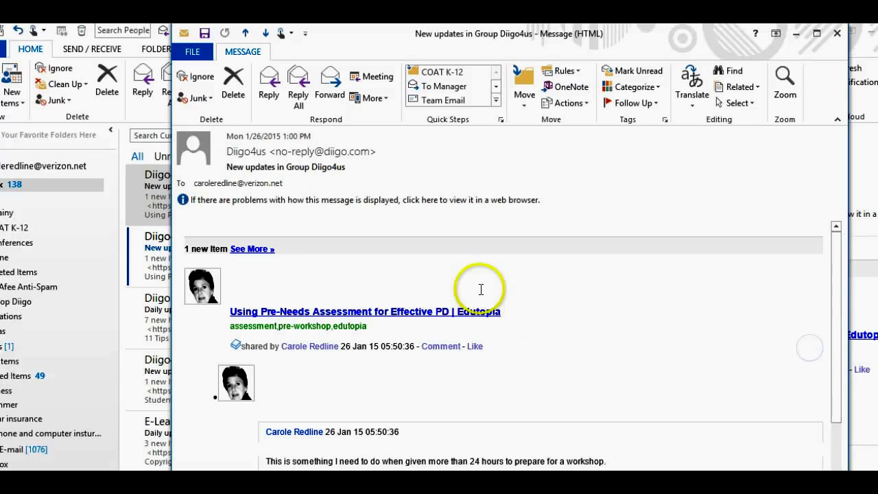
# Open the group items tagged pre-workshop from the message, and display Diigolet's sharing options on that page
pyautogui.click(283, 329)
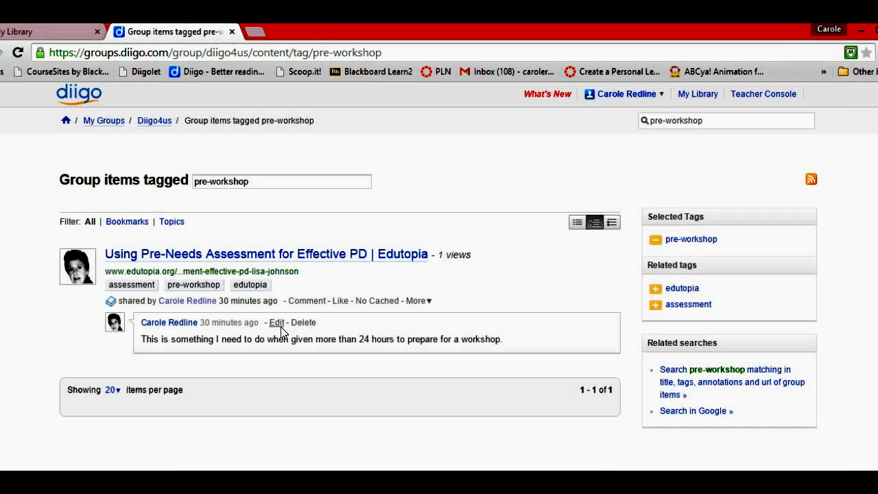
pyautogui.click(204, 341)
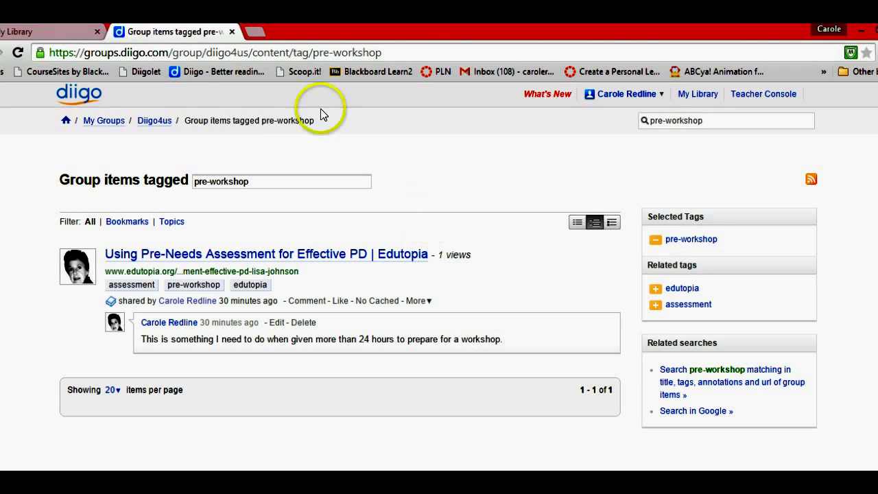
pyautogui.click(145, 73)
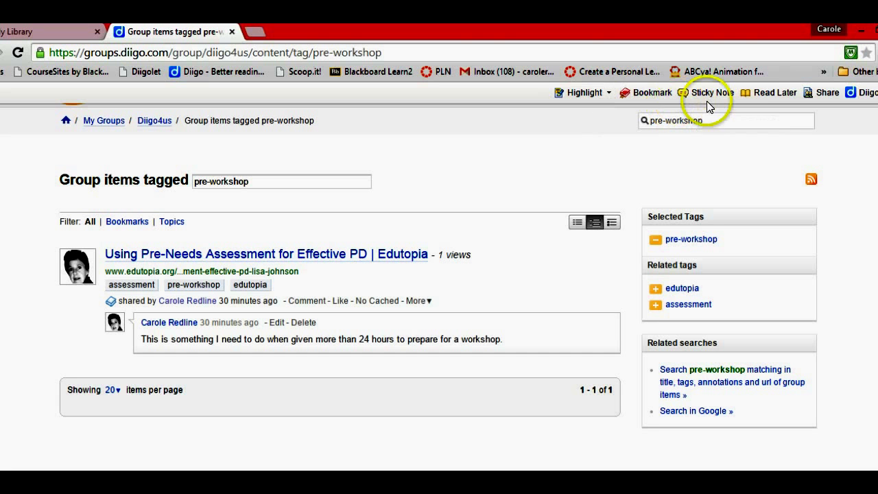
pyautogui.click(823, 92)
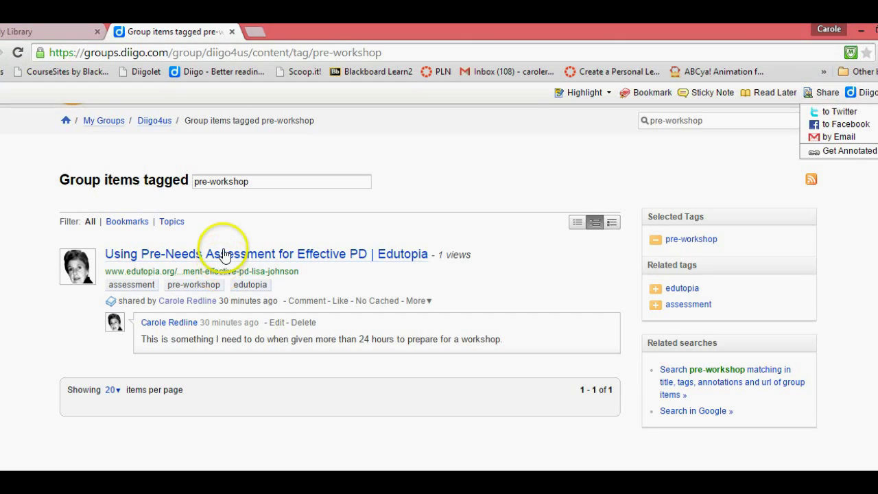
# Open the article "Using Pre-Needs Assessment for Effective PD" and go to its opening paragraphs
pyautogui.click(222, 255)
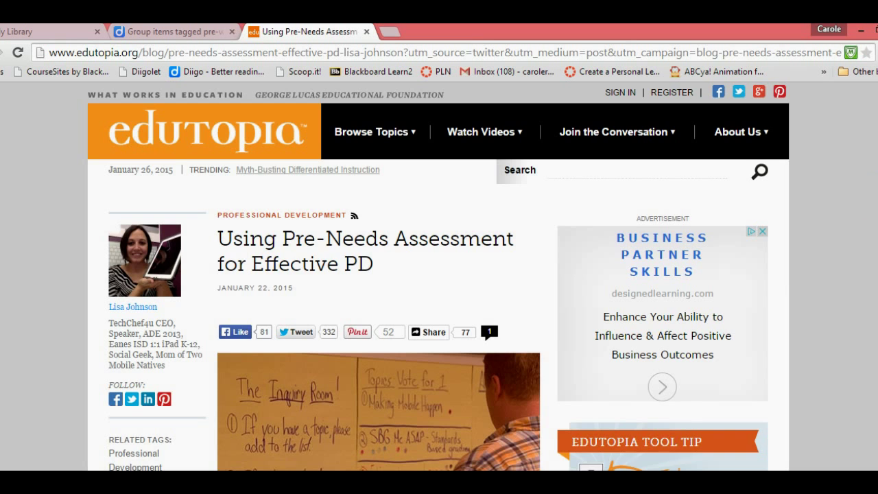
pyautogui.scroll(-4, 872, 205)
pyautogui.scroll(-3, 438, 275)
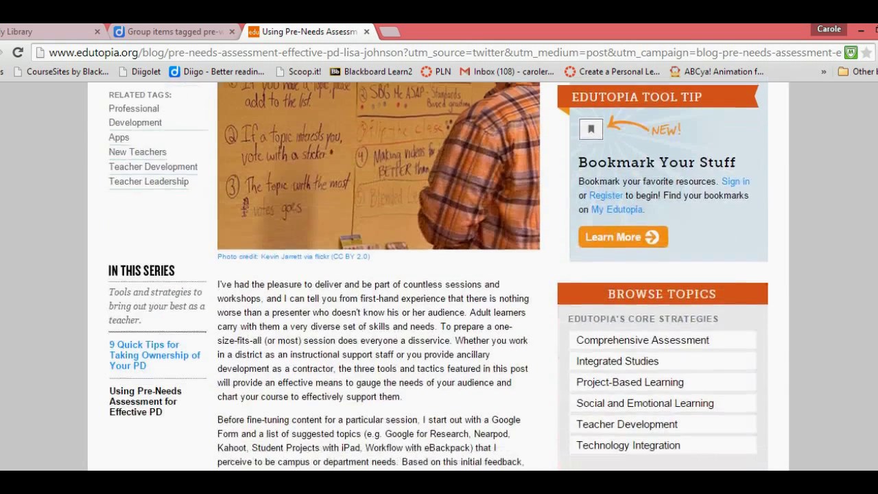
pyautogui.scroll(1, 439, 275)
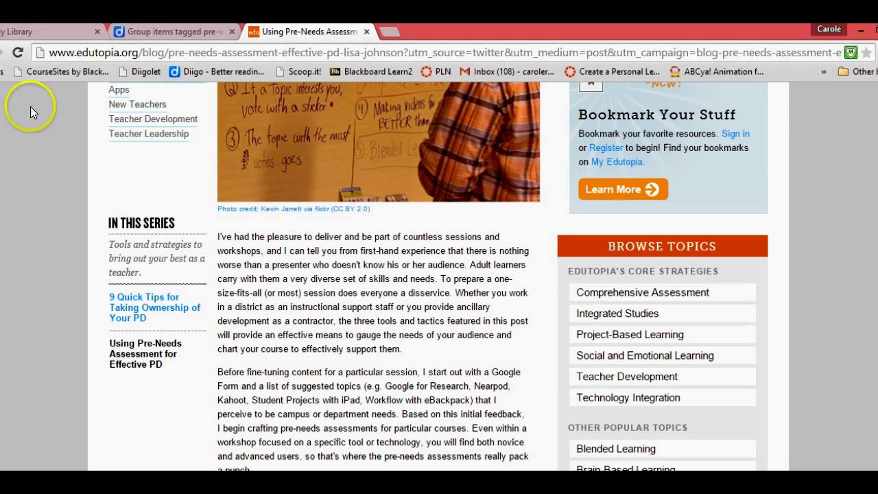
# Start Diigolet on the article and highlight the whole paragraph beginning "Before fine-tuning content for a particular session" in yellow
pyautogui.click(154, 70)
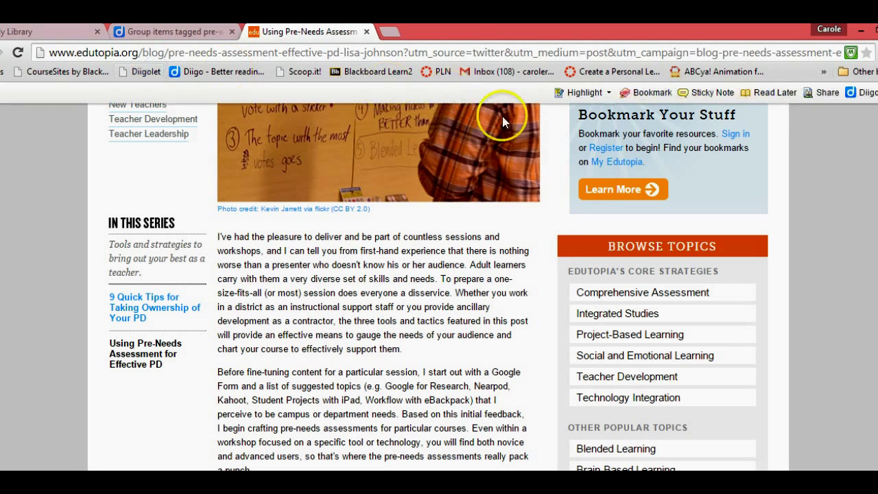
pyautogui.click(590, 93)
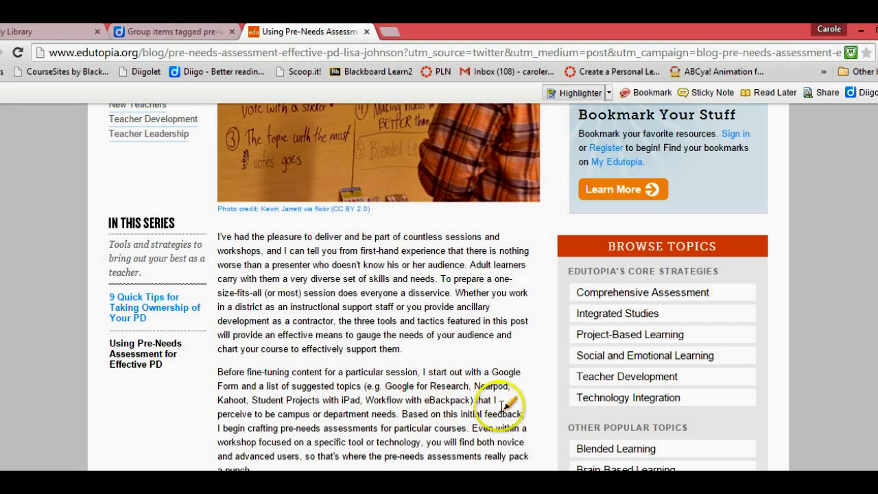
pyautogui.moveTo(496, 400)
pyautogui.mouseDown()
pyautogui.moveTo(390, 400)
pyautogui.moveTo(218, 371)
pyautogui.mouseUp()
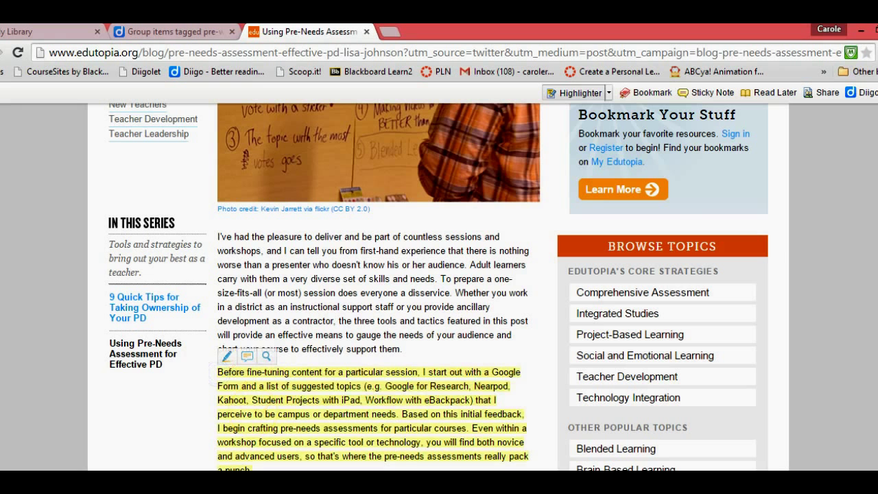
pyautogui.scroll(-2, 219, 371)
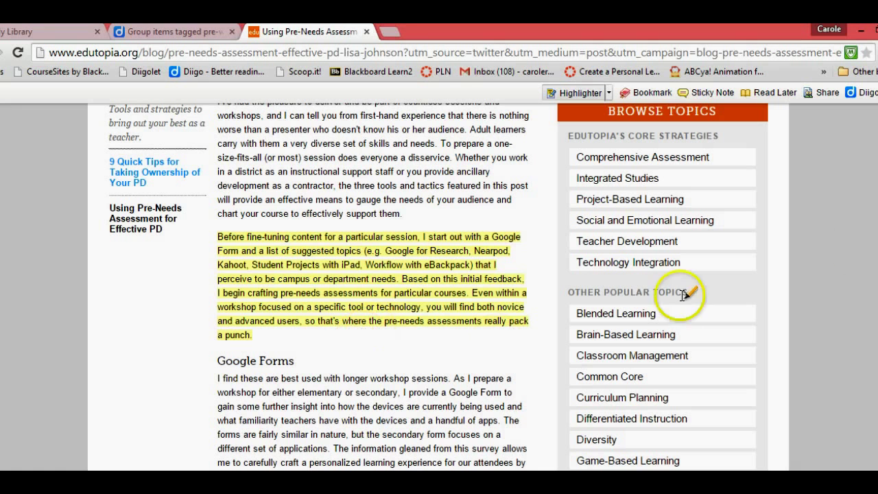
pyautogui.scroll(1, 439, 286)
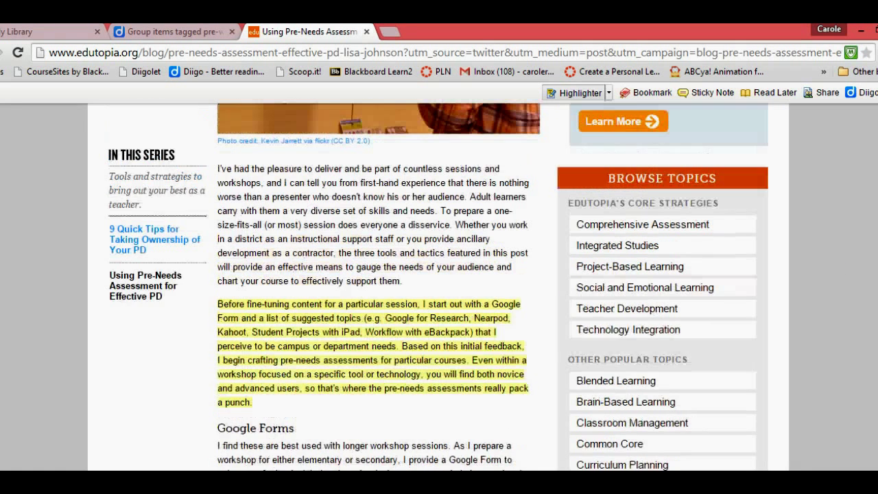
# Add a floating sticky note in the page margin beside the article's first paragraph
pyautogui.click(711, 93)
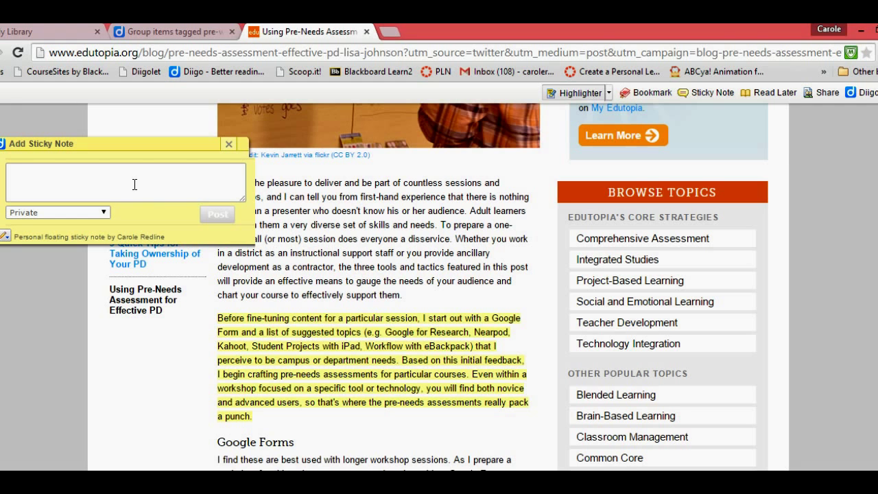
pyautogui.scroll(-6, 134, 184)
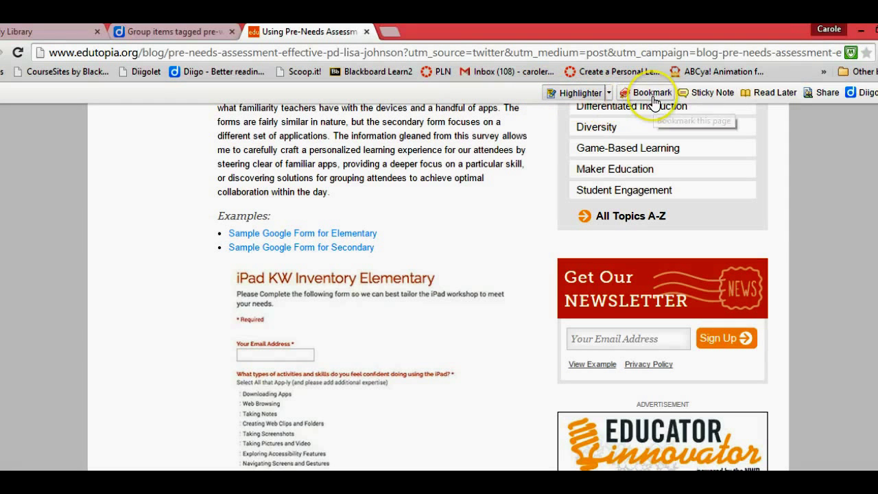
pyautogui.click(580, 92)
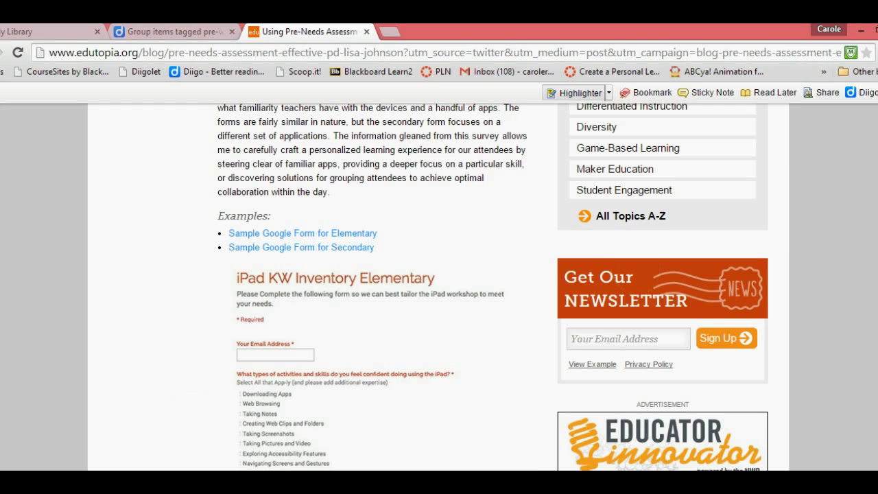
pyautogui.scroll(10, 421, 398)
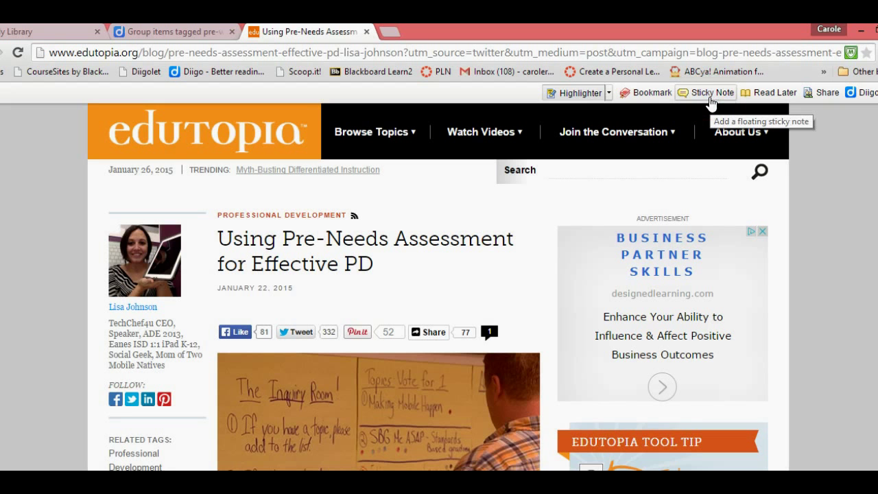
pyautogui.click(711, 97)
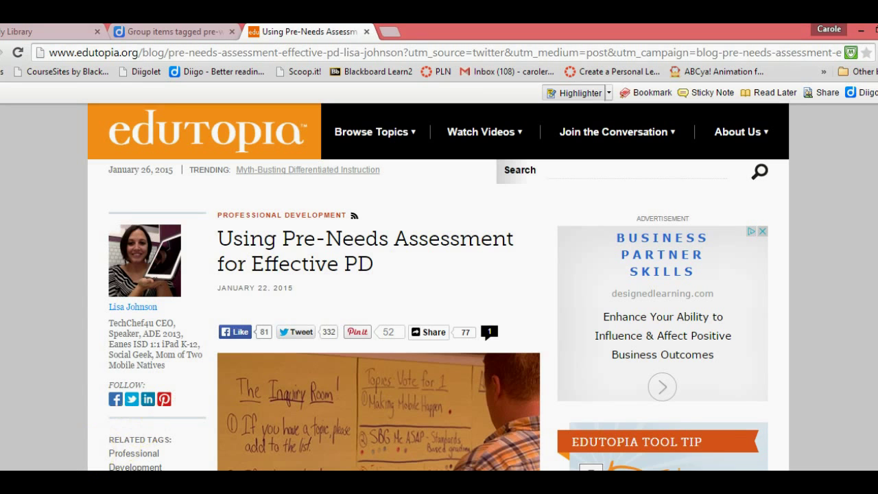
pyautogui.scroll(-4, 156, 451)
pyautogui.click(156, 450)
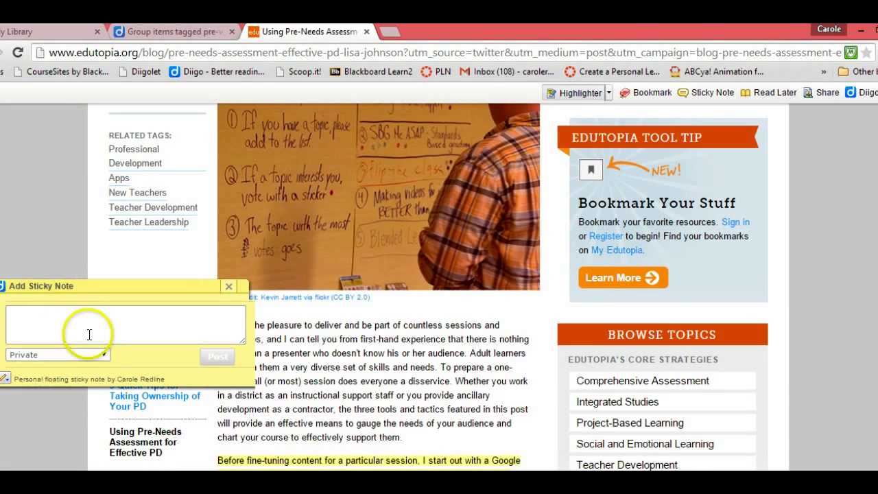
# Change the sticky note's sharing from Private to the Diigo4us group and start its text
pyautogui.click(103, 355)
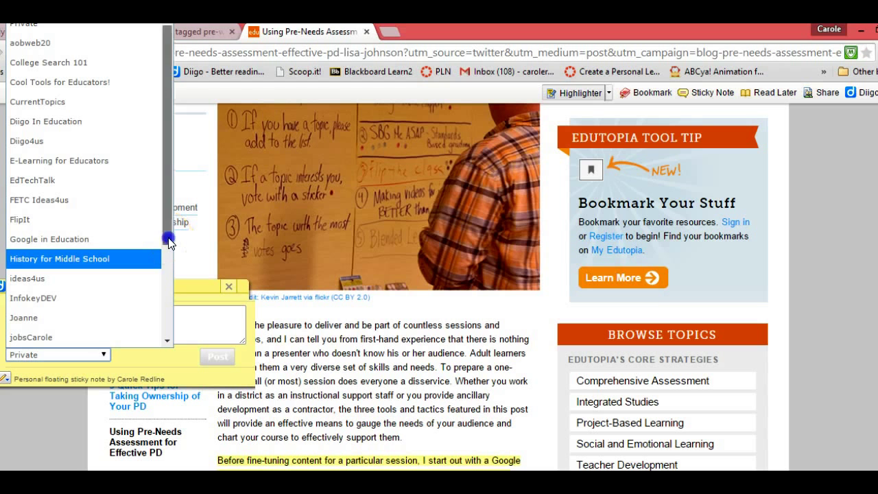
pyautogui.click(34, 141)
pyautogui.click(28, 309)
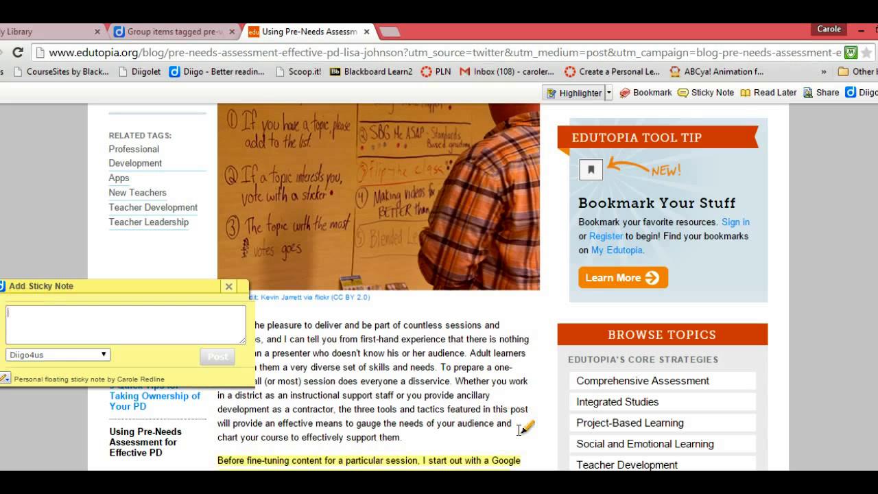
# Write the note "In my last workshop some said they already knew it all. I should have been prepared with other assignments for them."
pyautogui.write('In ')
pyautogui.write('my ')
pyautogui.write('last post')
pyautogui.press('BackSpace')
pyautogui.press('BackSpace')
pyautogui.press('BackSpace')
pyautogui.press('BackSpace')
pyautogui.write('q')
pyautogui.press('BackSpace')
pyautogui.write('workshop some ')
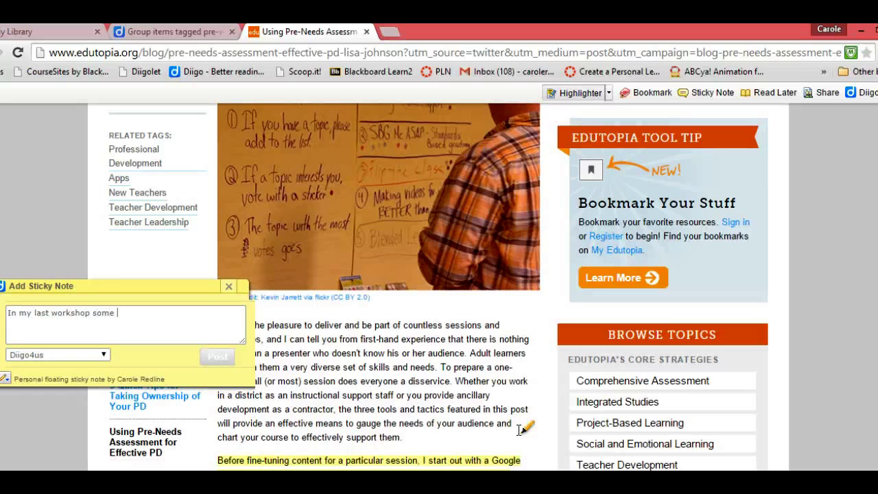
pyautogui.write('said they already knew it all.')
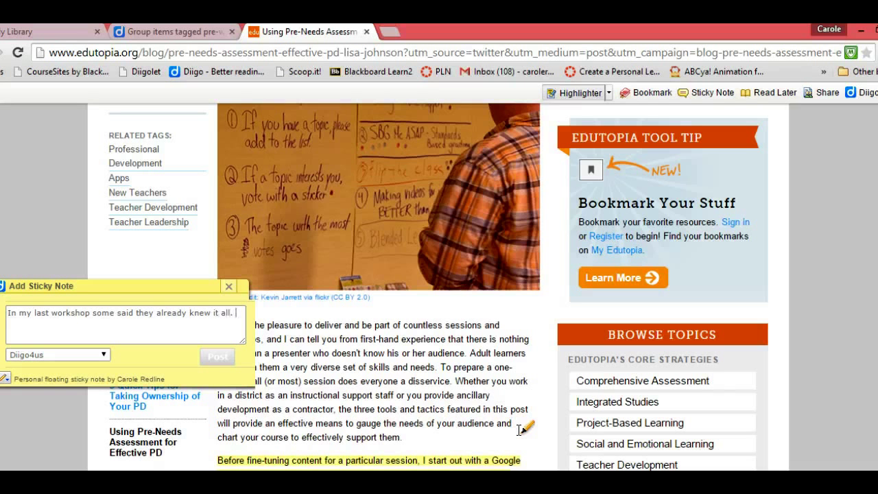
pyautogui.write(' I should have been p')
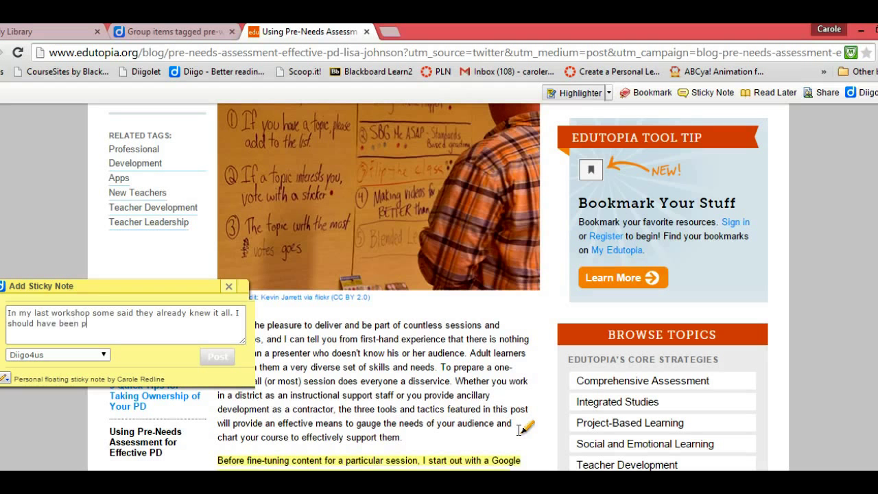
pyautogui.write('repared with other assignments')
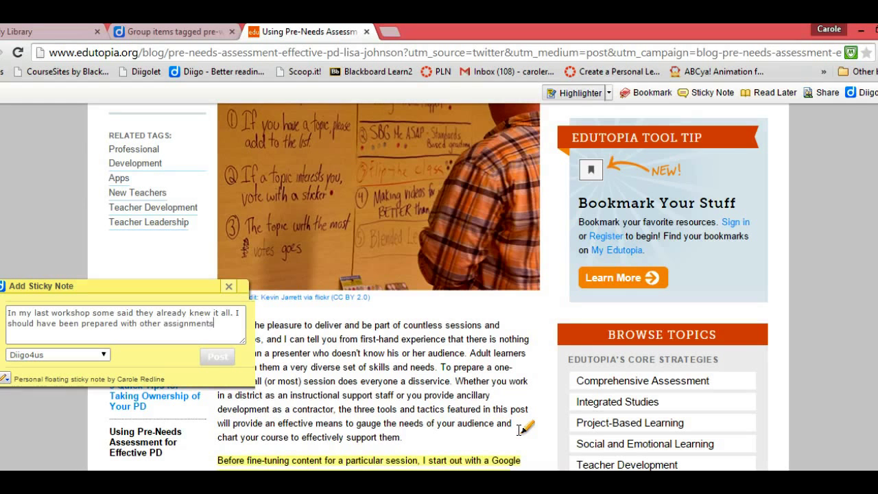
pyautogui.write(' for them.')
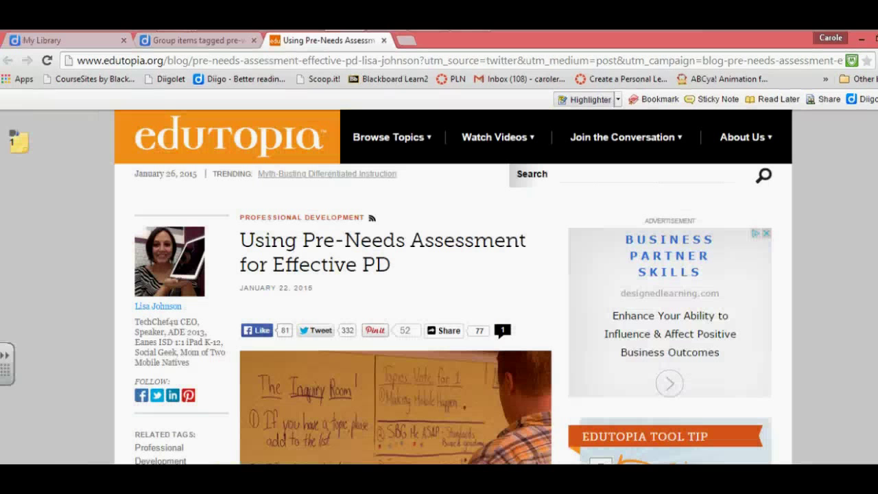
# Open the posted floating sticky note on the article page to read its comment, and close it
pyautogui.click(17, 144)
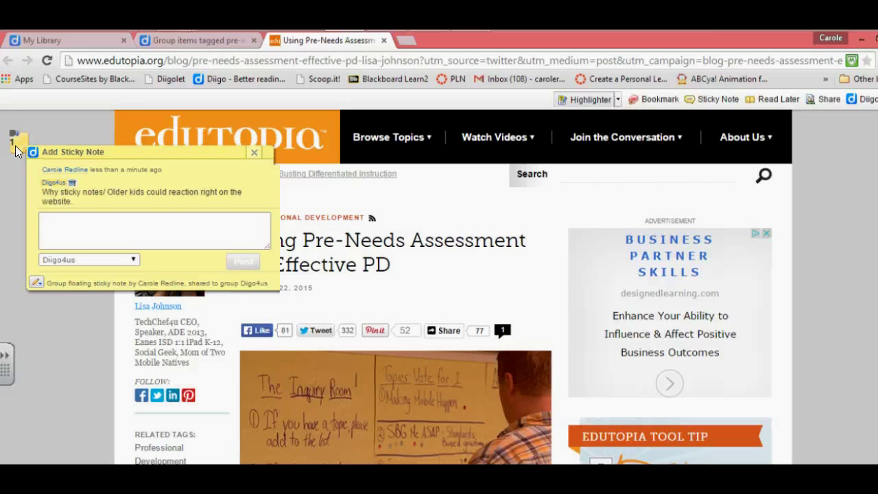
pyautogui.click(212, 215)
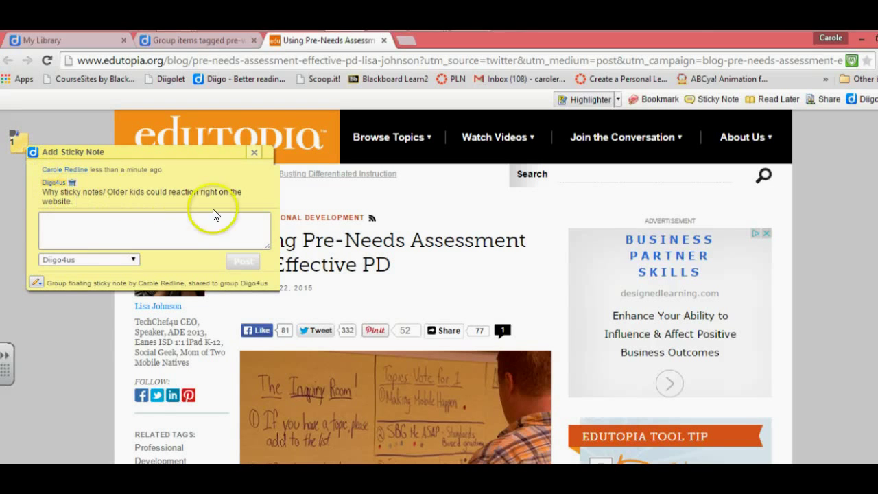
pyautogui.click(121, 221)
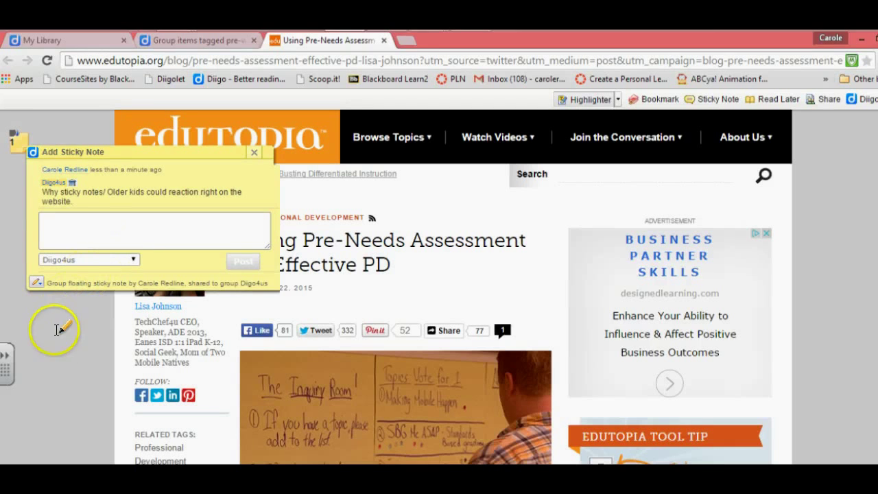
pyautogui.click(763, 243)
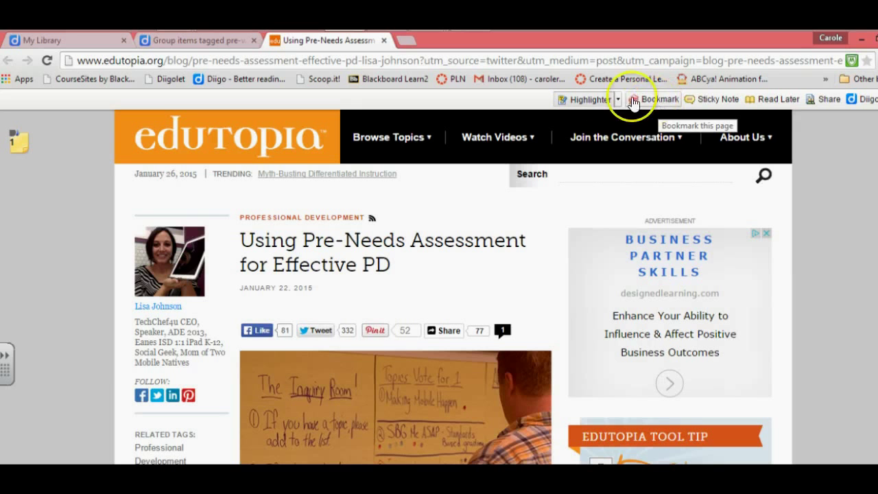
# Bookmark the article with its existing description and tags, and share it to the Diigo4us group
pyautogui.click(676, 104)
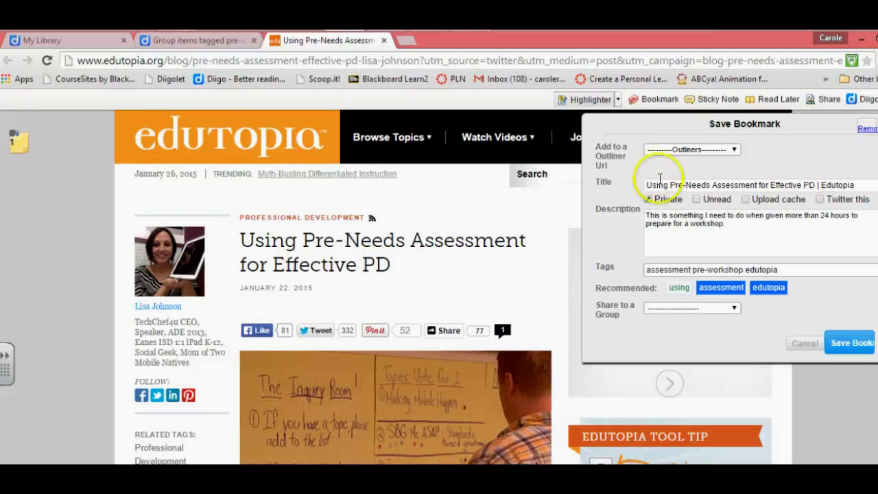
pyautogui.click(687, 224)
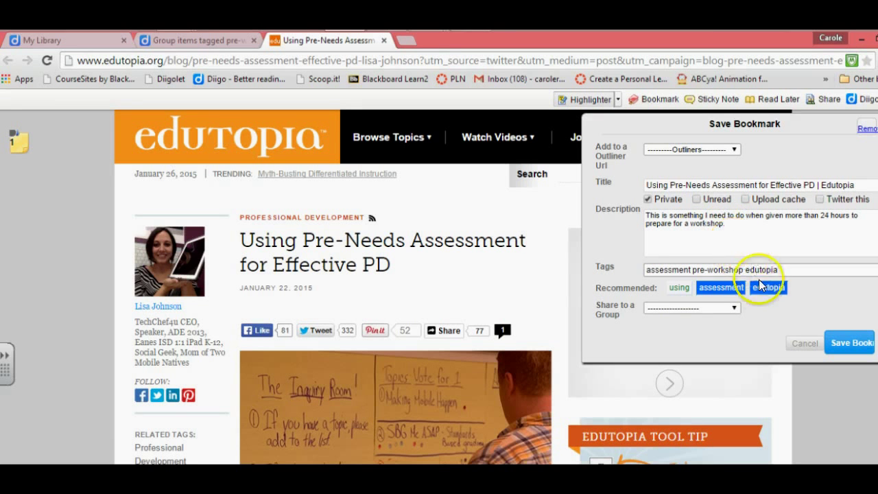
pyautogui.click(738, 292)
pyautogui.click(793, 267)
pyautogui.click(735, 309)
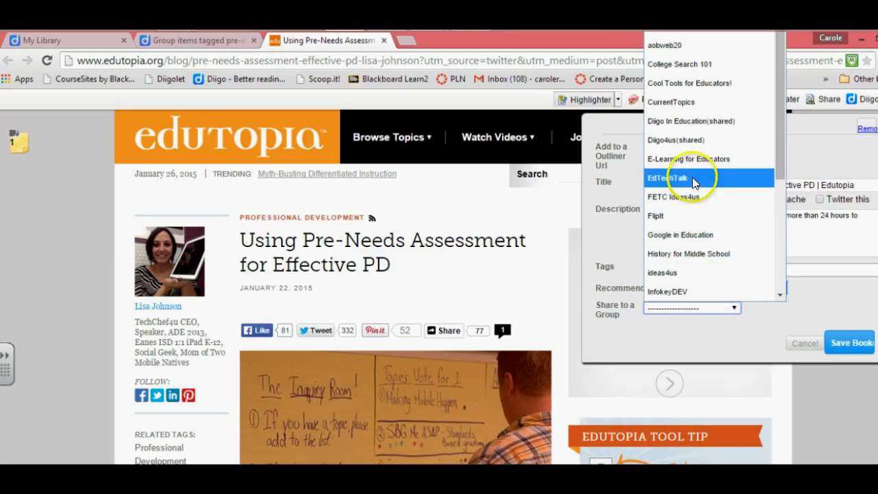
pyautogui.click(680, 141)
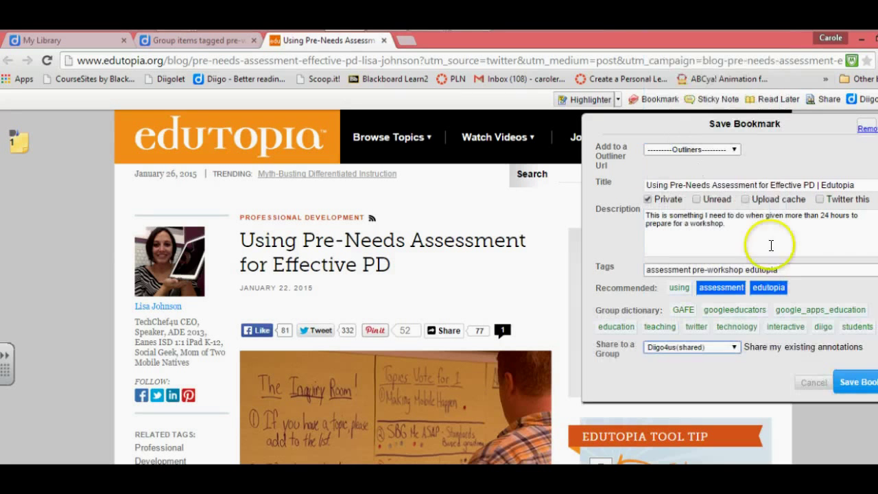
pyautogui.click(844, 385)
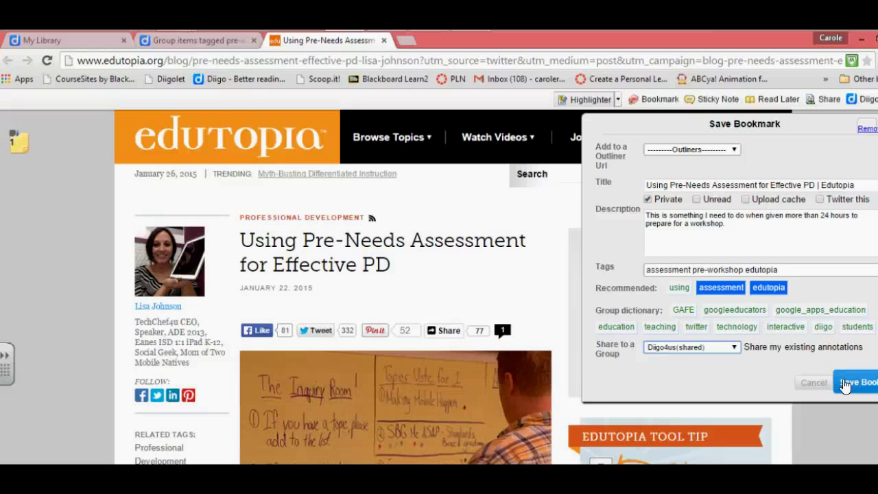
pyautogui.click(844, 384)
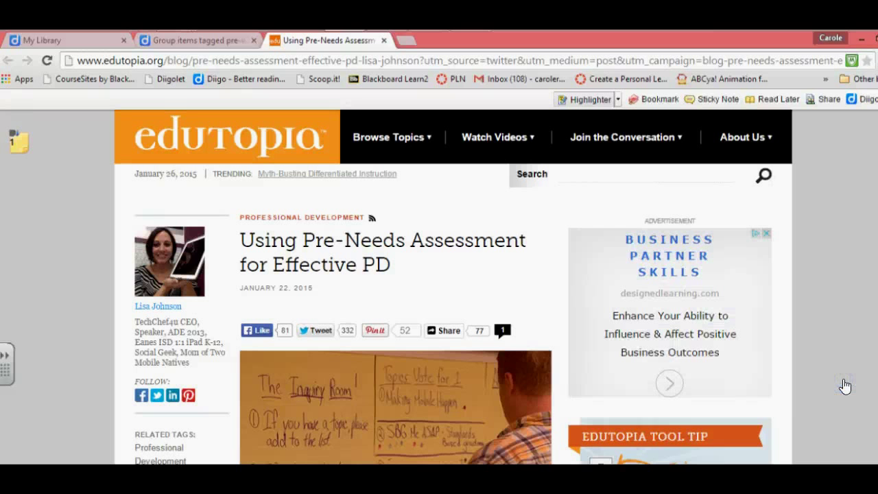
# Mark the article to read later and look through the options for sharing it by Twitter or email
pyautogui.click(788, 101)
pyautogui.click(825, 99)
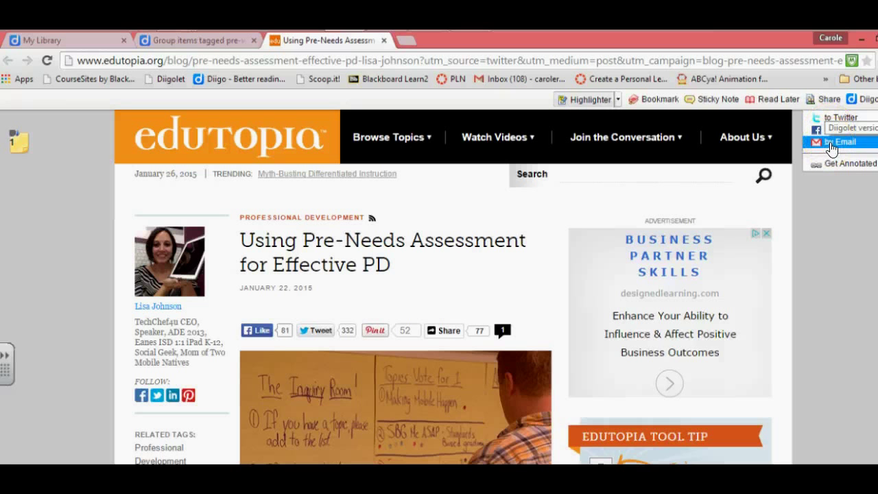
pyautogui.click(841, 124)
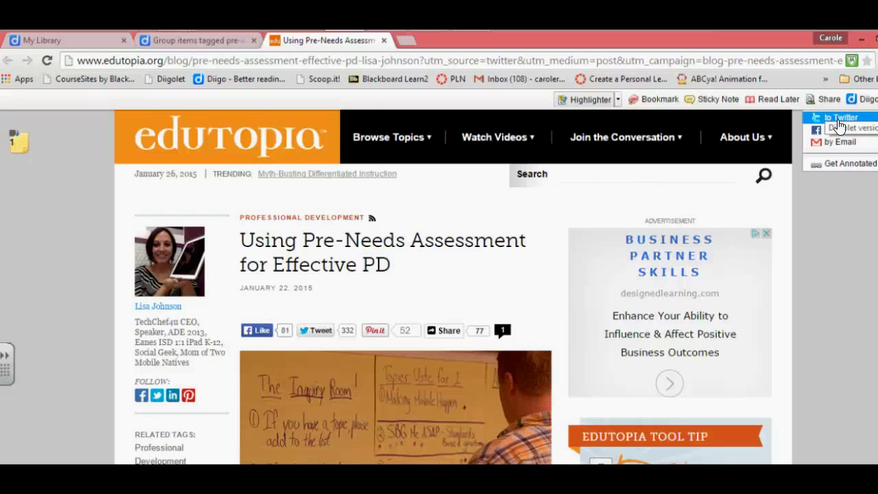
# Review the Diigo toolbar's shortcuts to the library, lists, groups and network
pyautogui.click(866, 101)
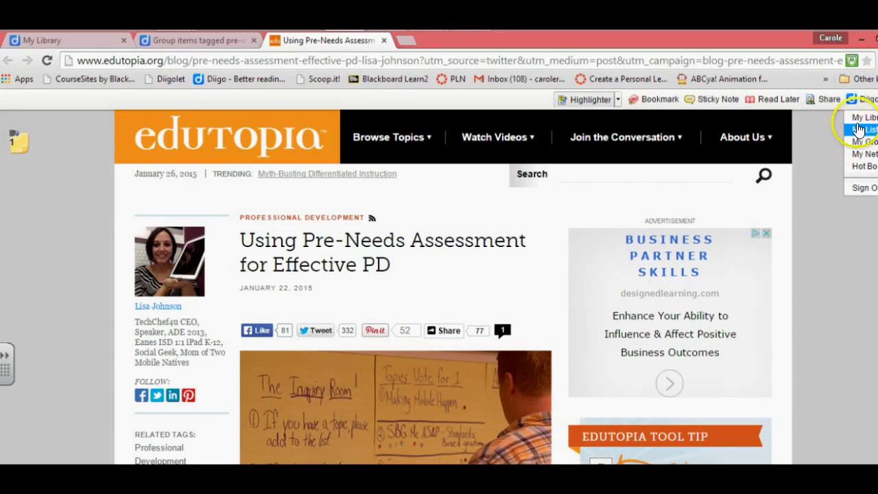
pyautogui.click(860, 121)
pyautogui.click(860, 131)
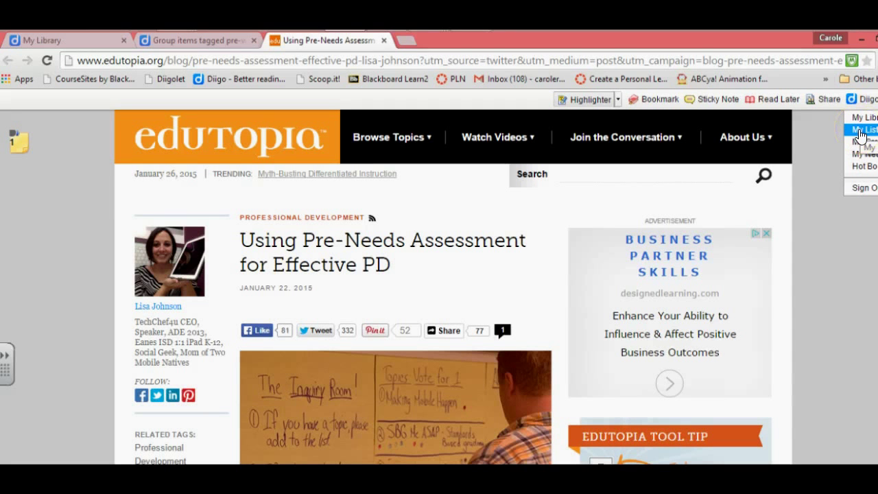
pyautogui.click(862, 143)
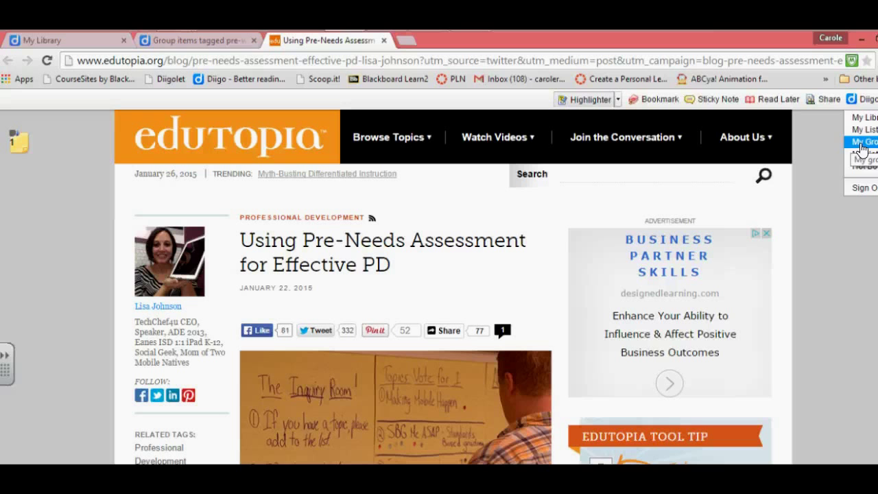
pyautogui.click(863, 159)
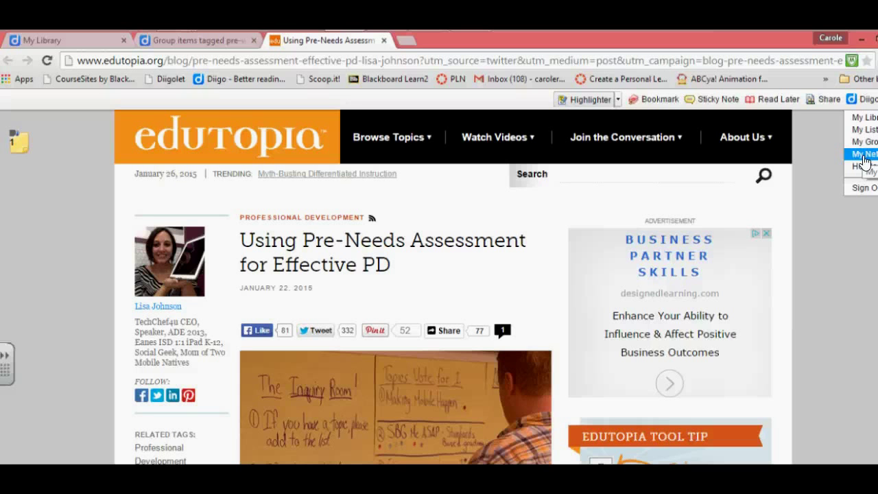
pyautogui.click(870, 167)
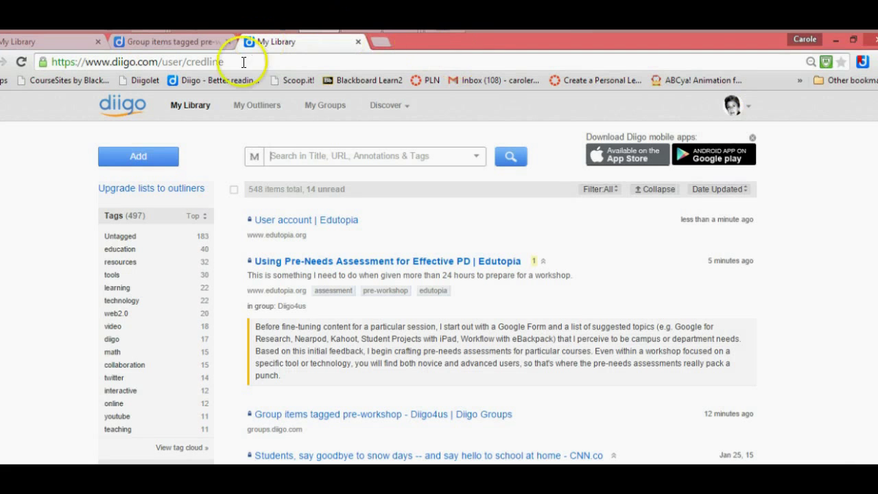
# Close the extra My Library page and open My Groups from the Diigo library
pyautogui.click(231, 80)
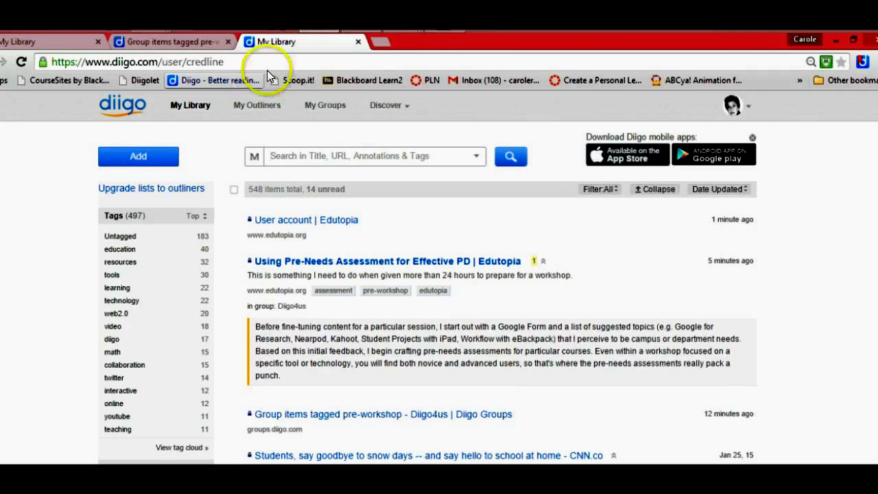
pyautogui.click(358, 42)
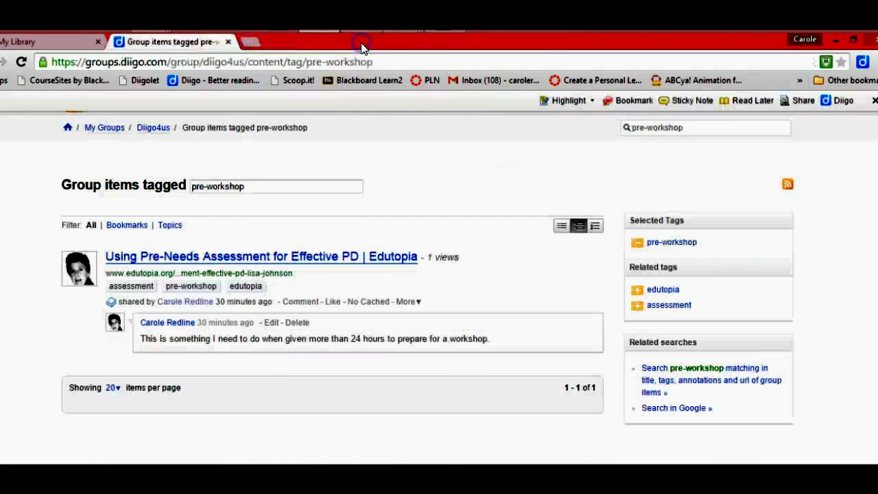
pyautogui.click(182, 82)
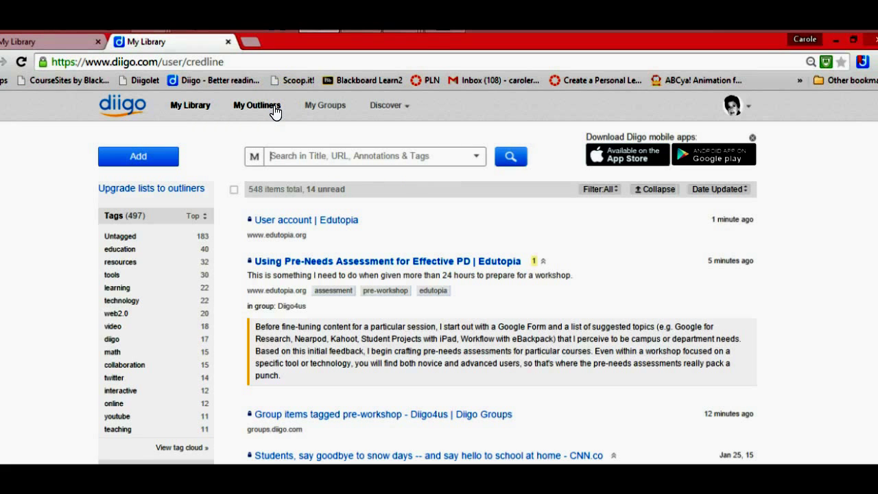
pyautogui.click(342, 109)
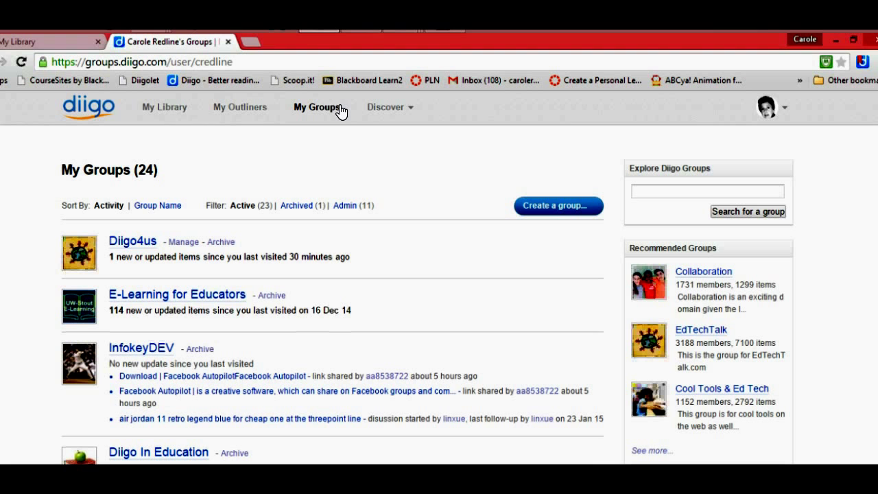
# Search the Diigo groups for "Spanish"
pyautogui.click(671, 187)
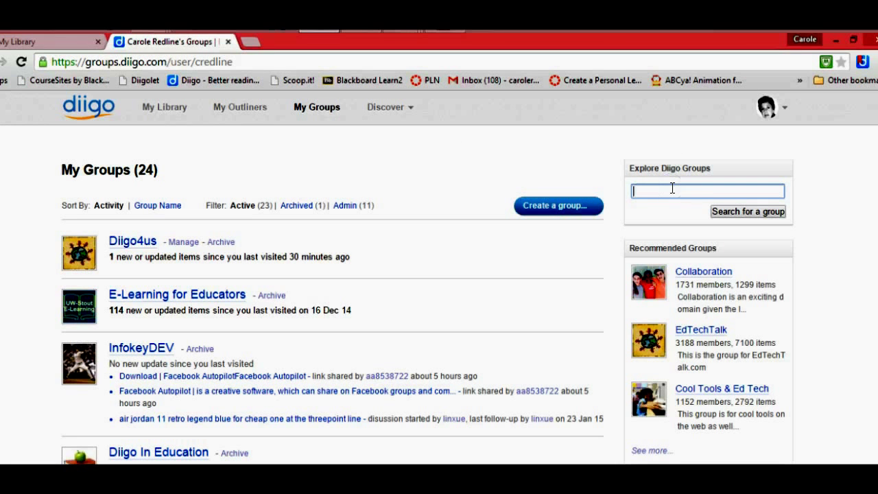
pyautogui.write('Spanish')
pyautogui.click(745, 214)
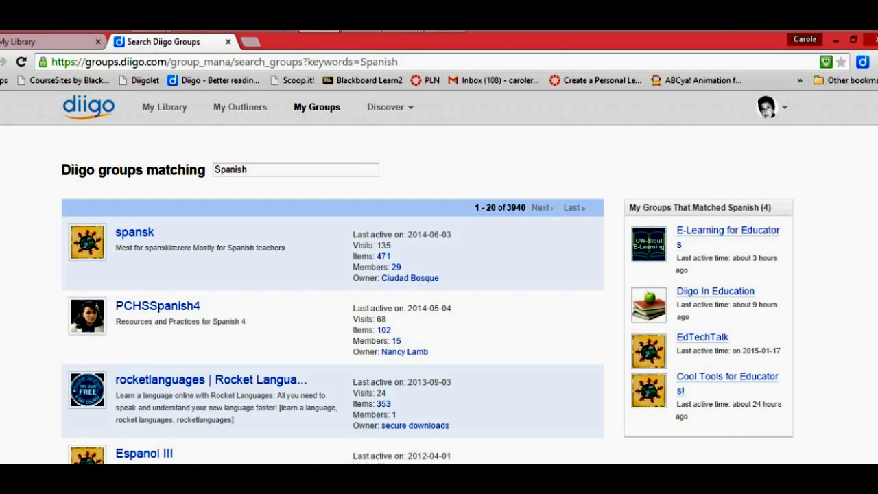
# Find the Resources for Languages group among the matching groups and open it
pyautogui.scroll(-1, 439, 276)
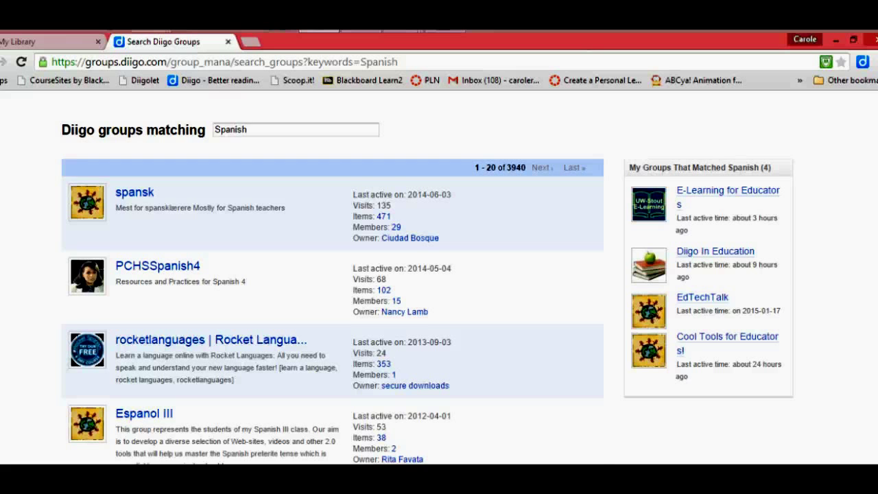
pyautogui.scroll(-2, 428, 282)
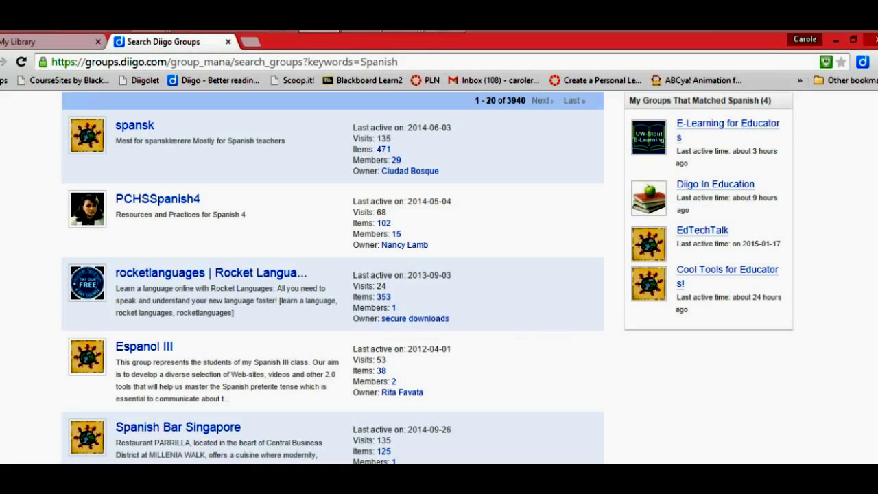
pyautogui.scroll(-4, 333, 275)
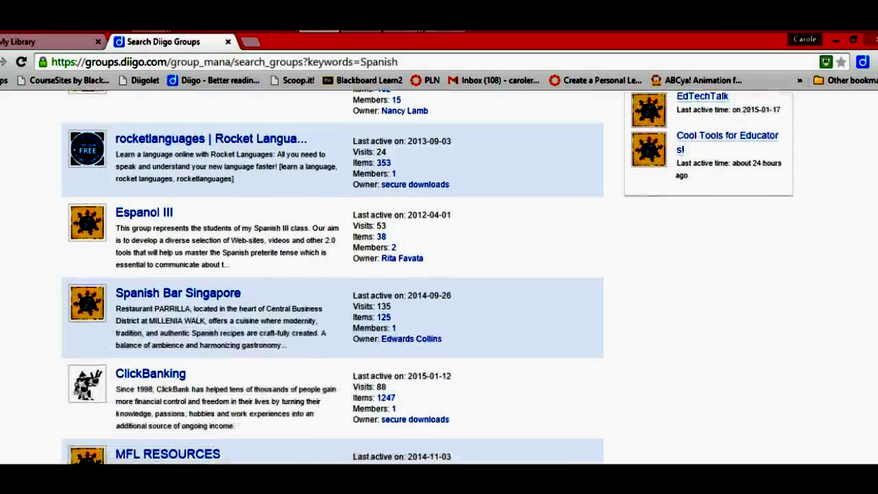
pyautogui.scroll(-4, 332, 274)
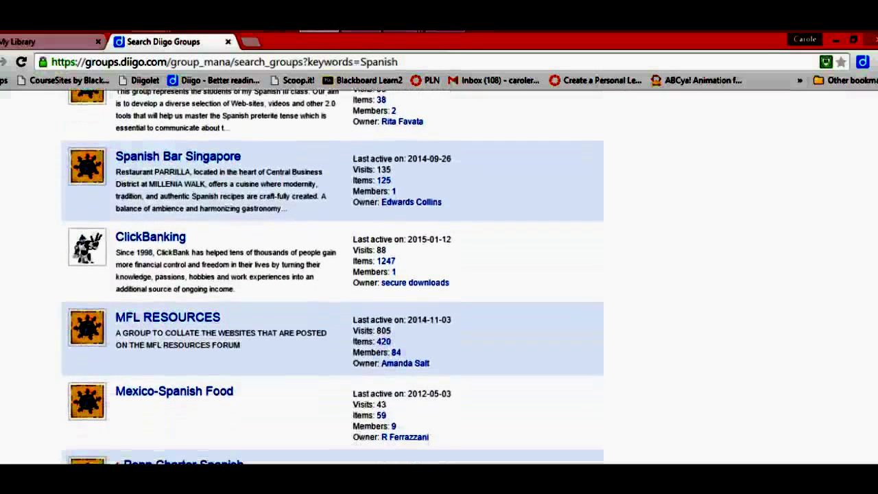
pyautogui.scroll(-3, 333, 275)
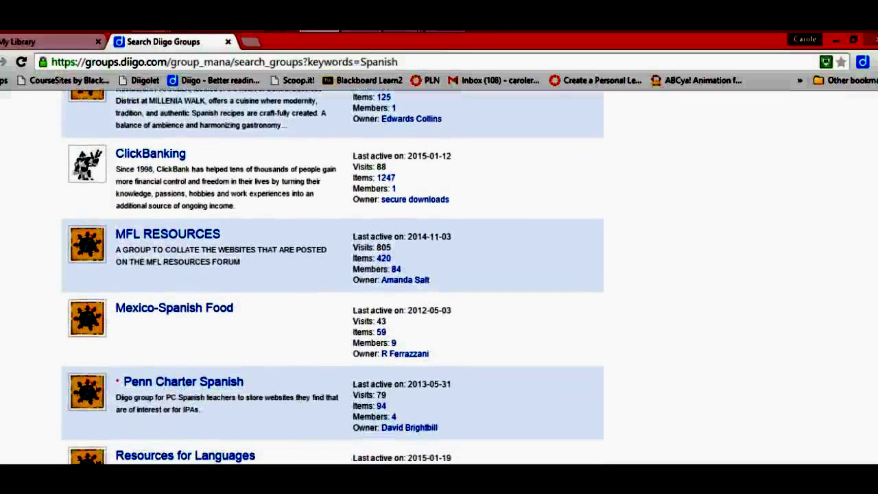
pyautogui.scroll(-2, 873, 336)
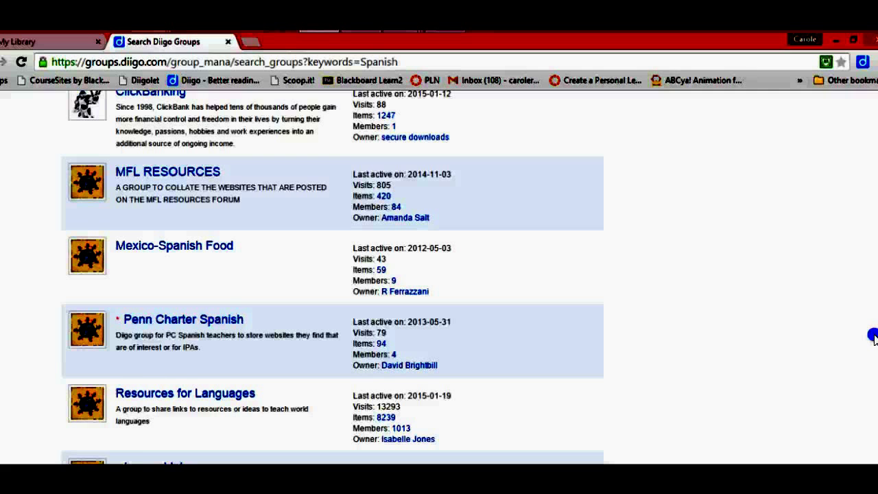
pyautogui.scroll(-1, 873, 336)
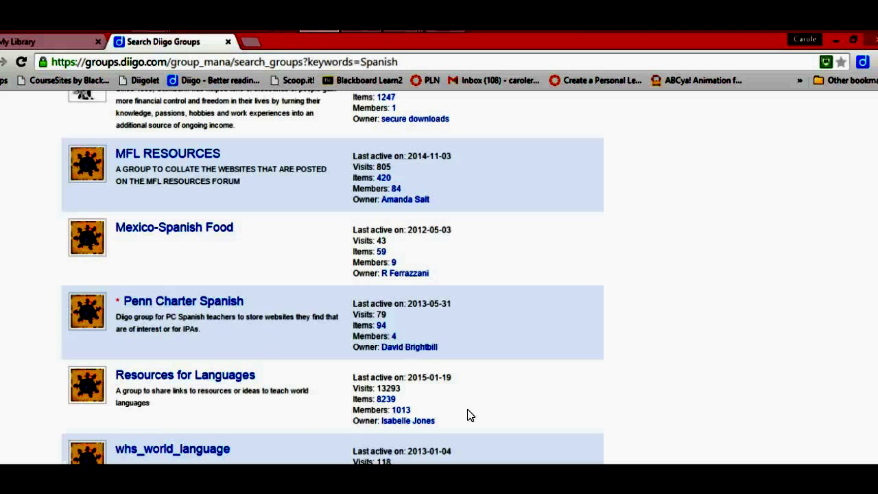
pyautogui.click(245, 380)
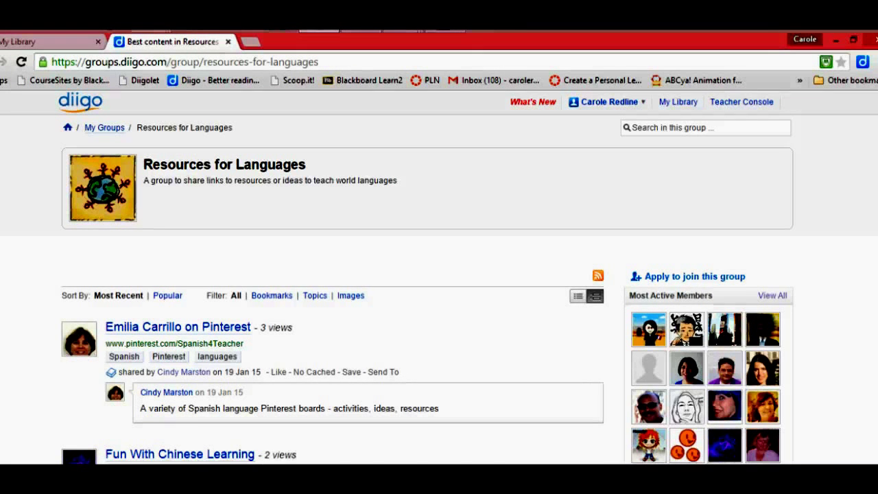
# Look through the resources shared in the Resources for Languages group, returning to the option for applying to join
pyautogui.scroll(-5, 439, 275)
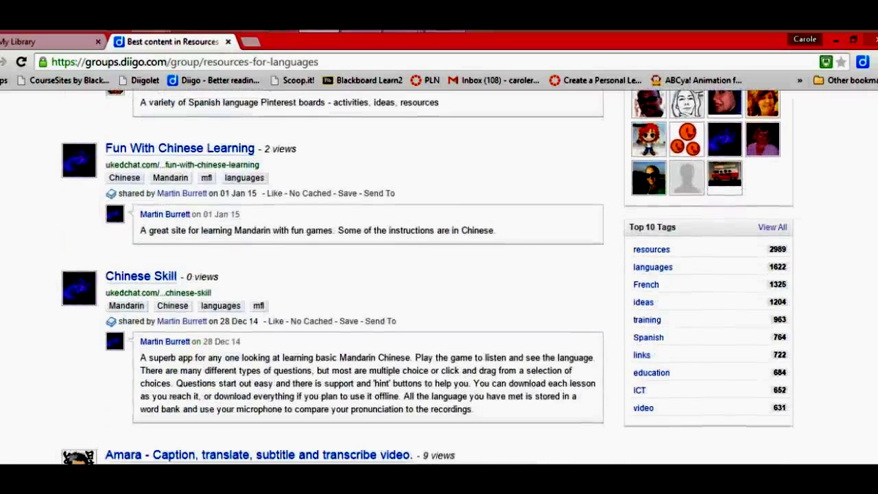
pyautogui.scroll(-5, 439, 275)
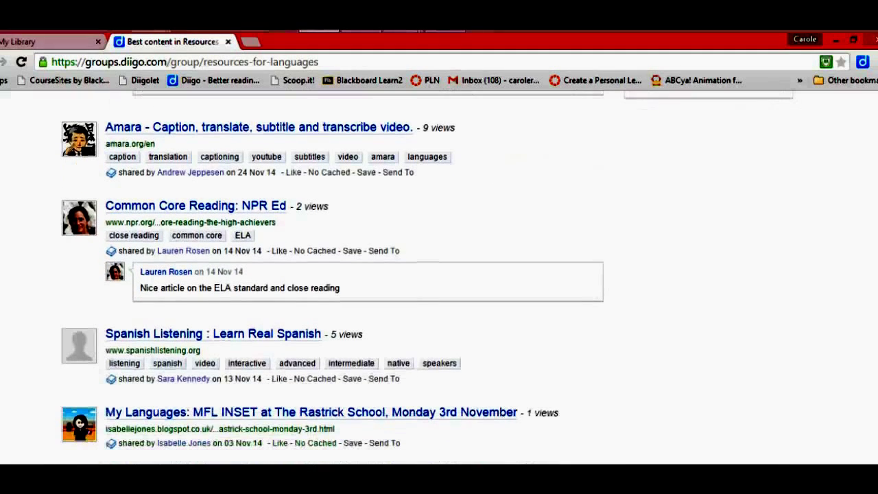
pyautogui.scroll(-1, 439, 274)
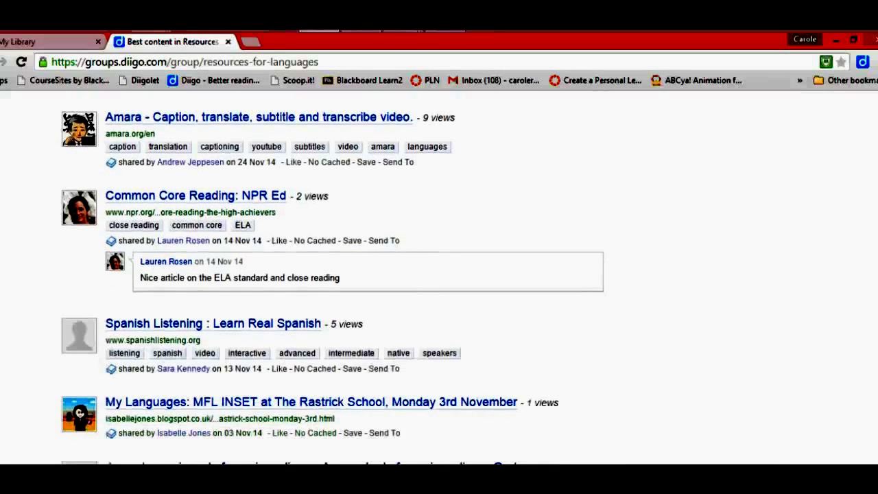
pyautogui.scroll(-2, 333, 274)
pyautogui.scroll(3, 333, 275)
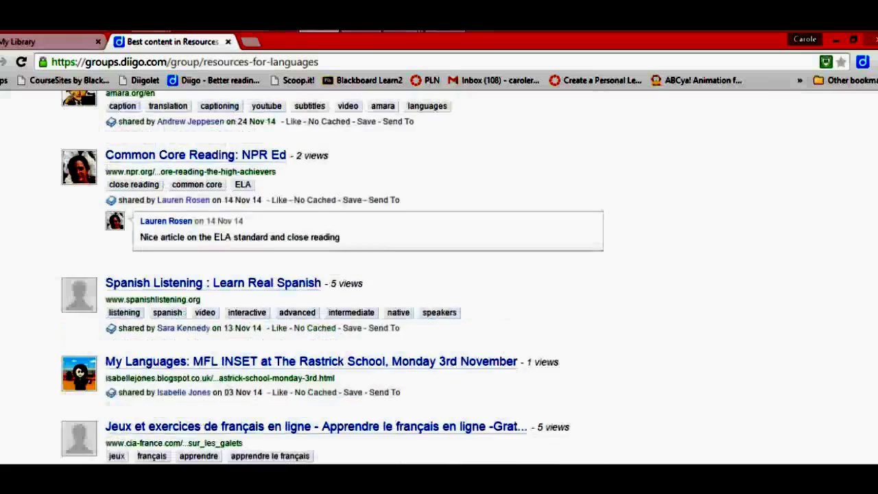
pyautogui.scroll(-1, 439, 275)
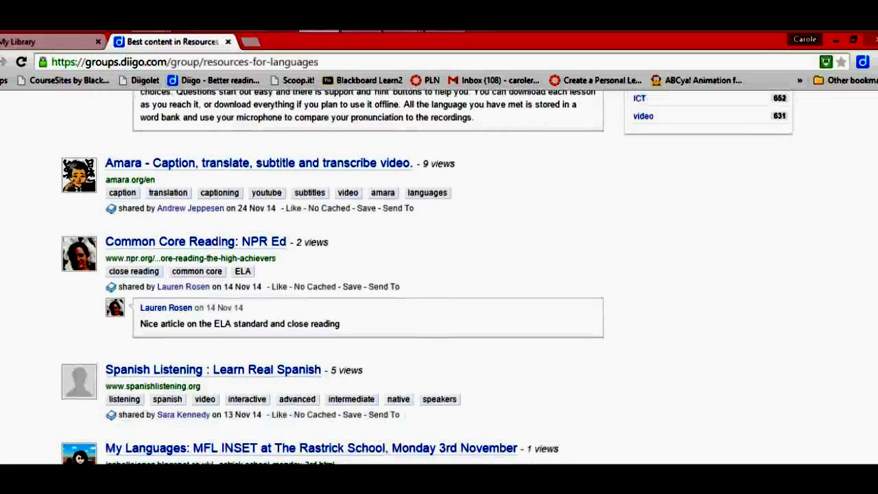
pyautogui.scroll(-3, 439, 275)
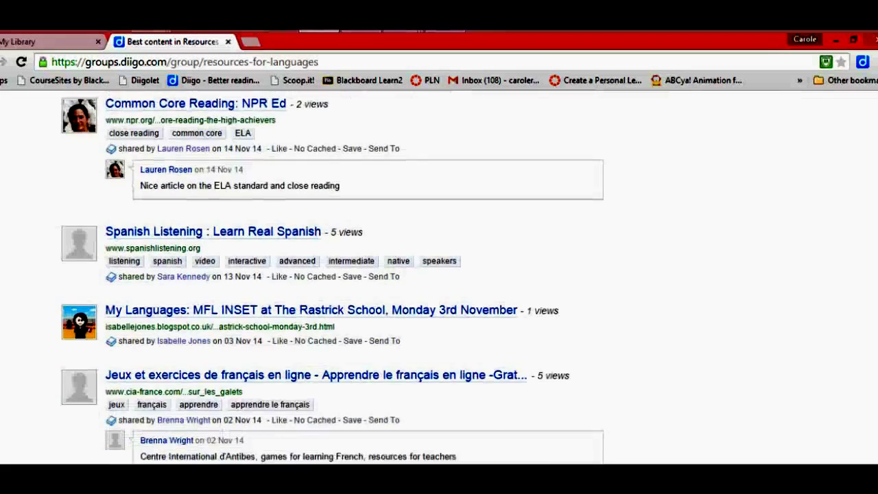
pyautogui.scroll(7, 439, 274)
pyautogui.scroll(3, 439, 275)
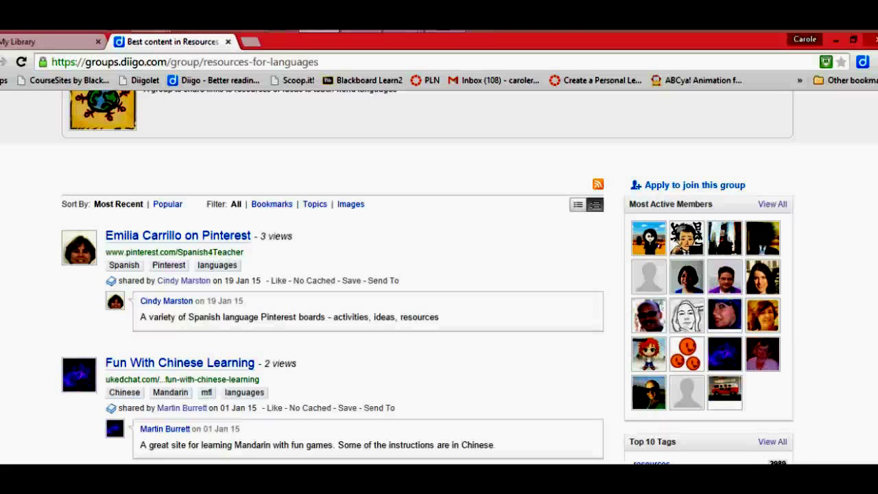
pyautogui.scroll(2, 439, 275)
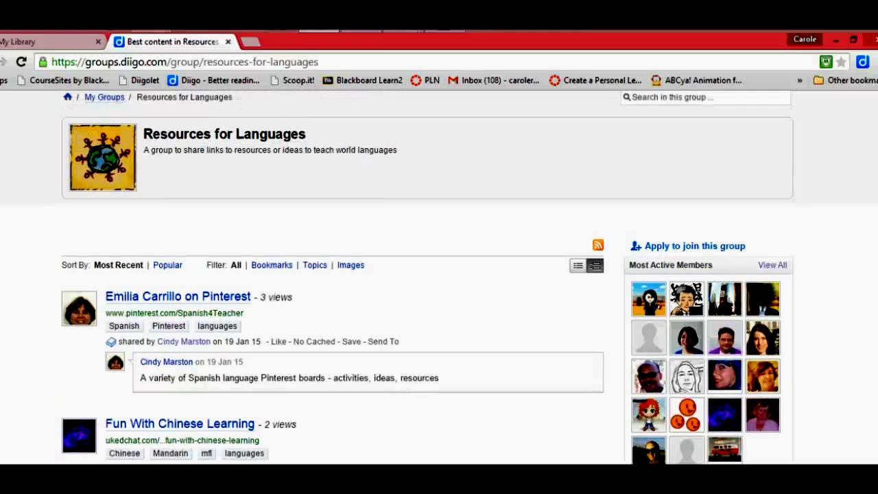
# Apply to join the Resources for Languages group with the message "Please add me to this group", keeping the Daily email subscription
pyautogui.click(718, 249)
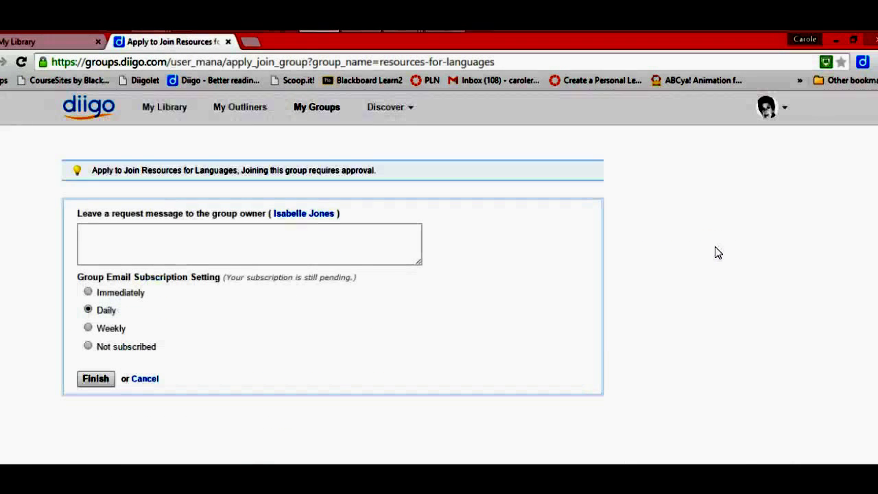
pyautogui.click(330, 254)
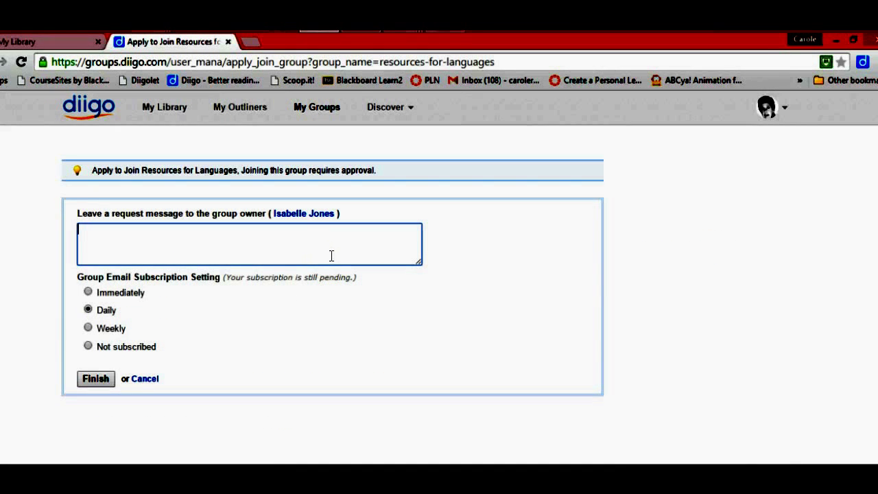
pyautogui.write('Please')
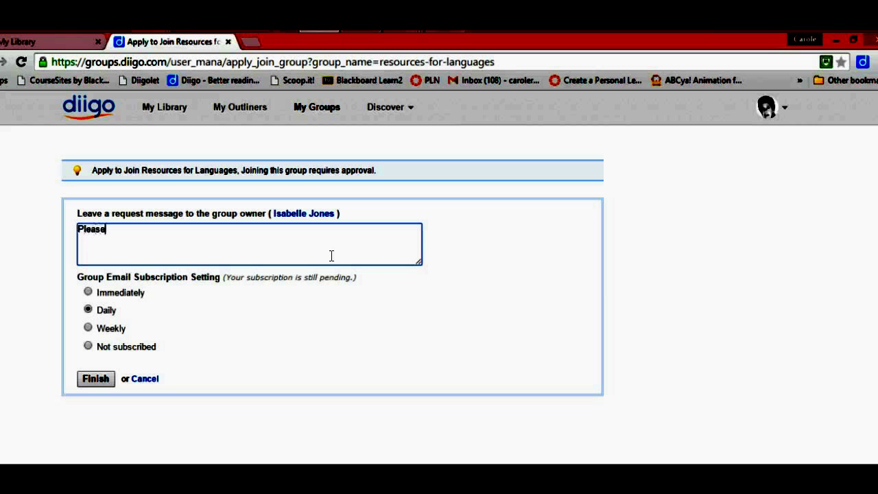
pyautogui.write(' add me to this group')
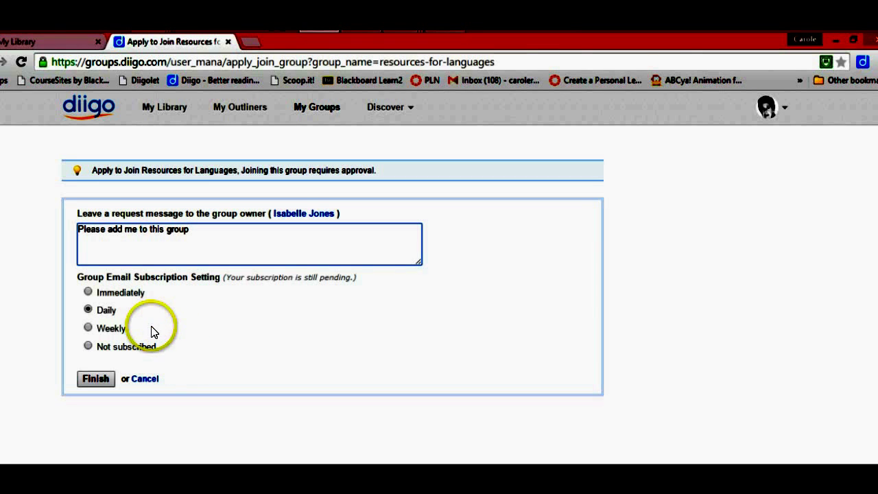
pyautogui.click(101, 382)
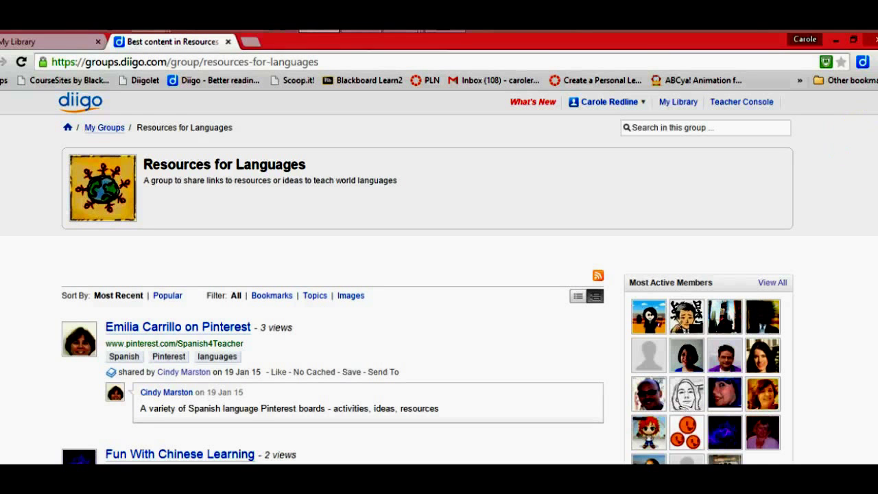
# Find the Spanish Listening : Learn Real Spanish resource in the group and open its website, spanishlistening.org
pyautogui.scroll(-3, 855, 151)
pyautogui.scroll(-5, 427, 276)
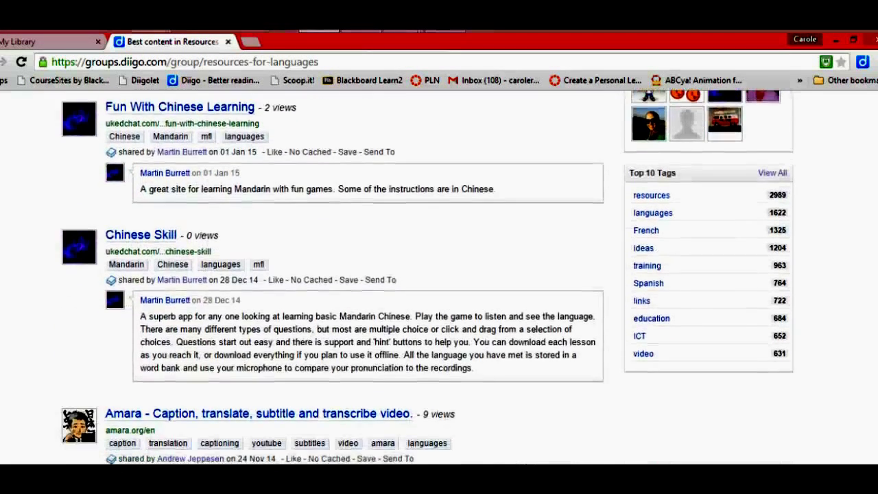
pyautogui.scroll(-3, 428, 276)
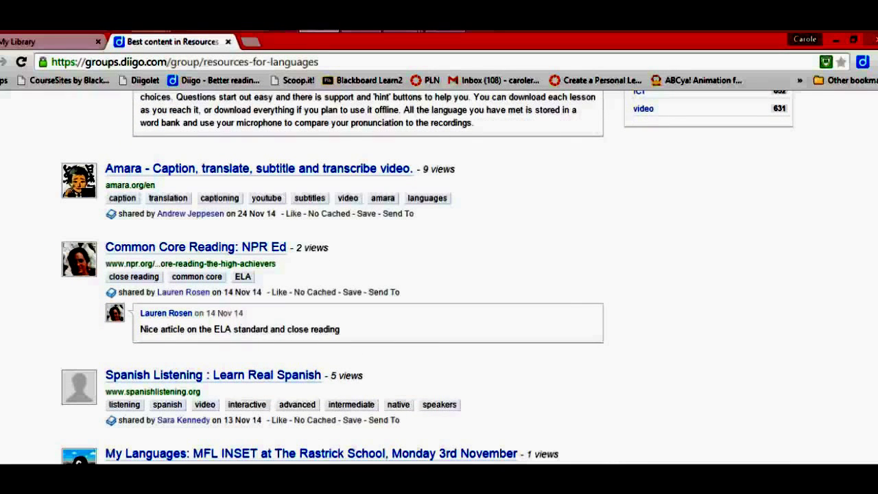
pyautogui.scroll(-2, 427, 276)
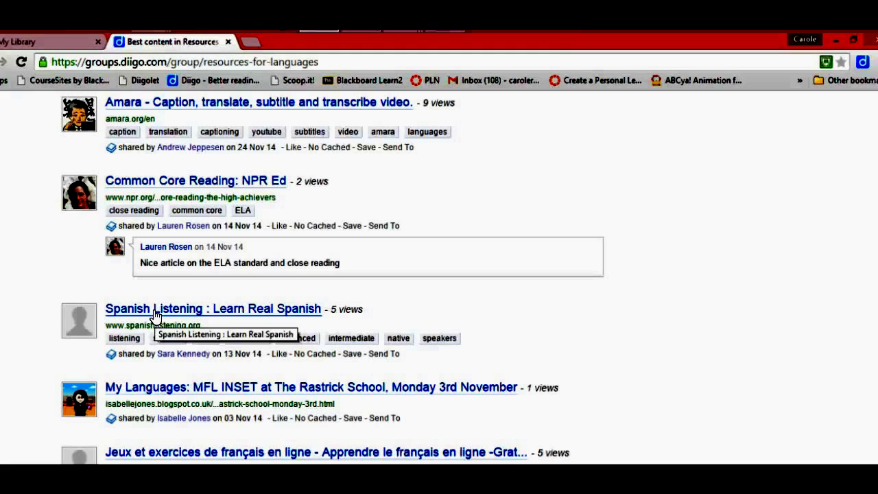
pyautogui.click(157, 314)
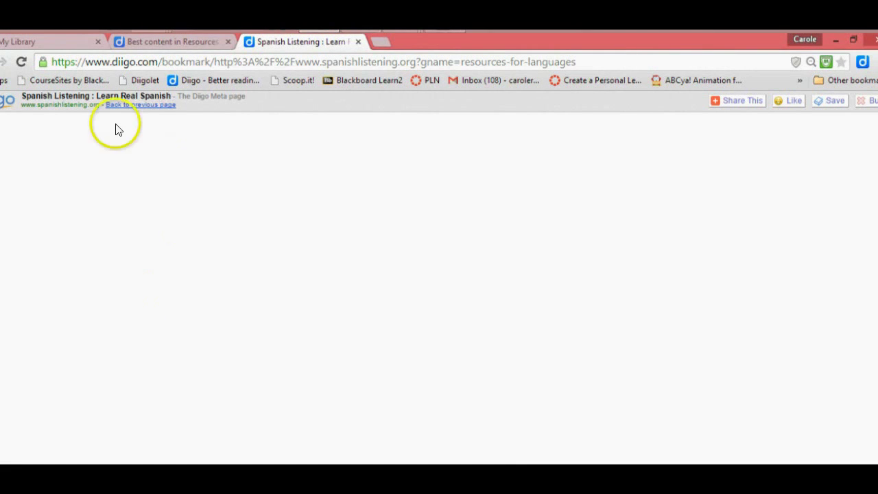
pyautogui.click(59, 105)
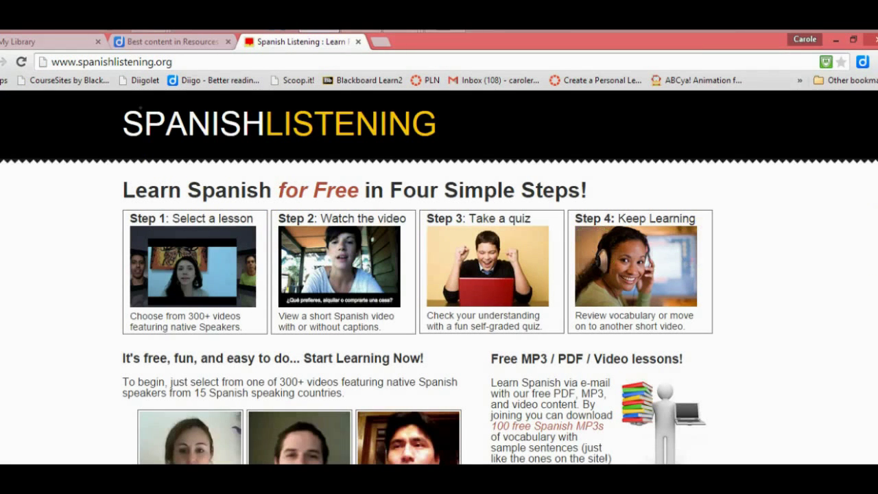
# Look over the Spanish Listening site, load Diigolet on its home page and open a new bookmark for it
pyautogui.scroll(-5, 439, 274)
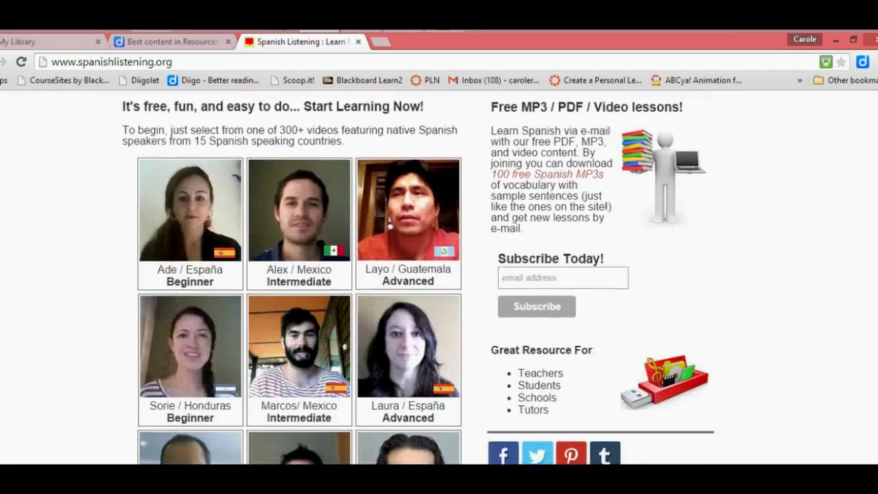
pyautogui.scroll(-2, 871, 330)
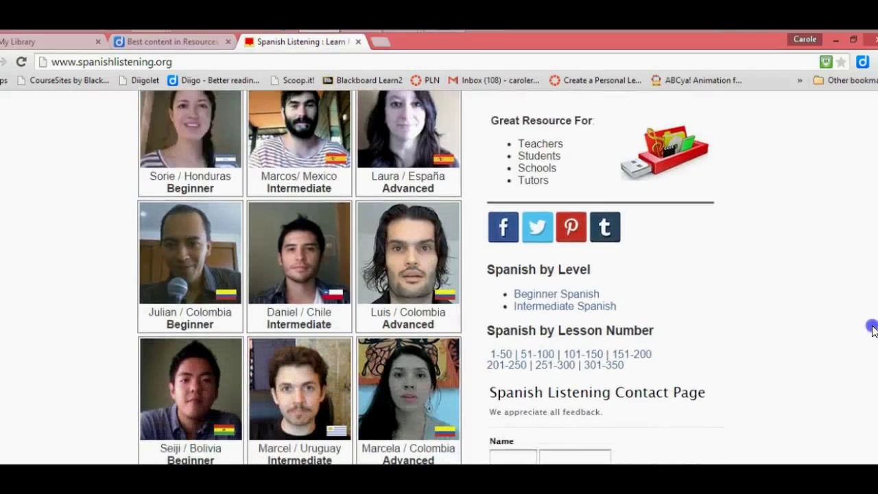
pyautogui.scroll(-1, 870, 343)
pyautogui.scroll(-1, 869, 356)
pyautogui.scroll(9, 870, 370)
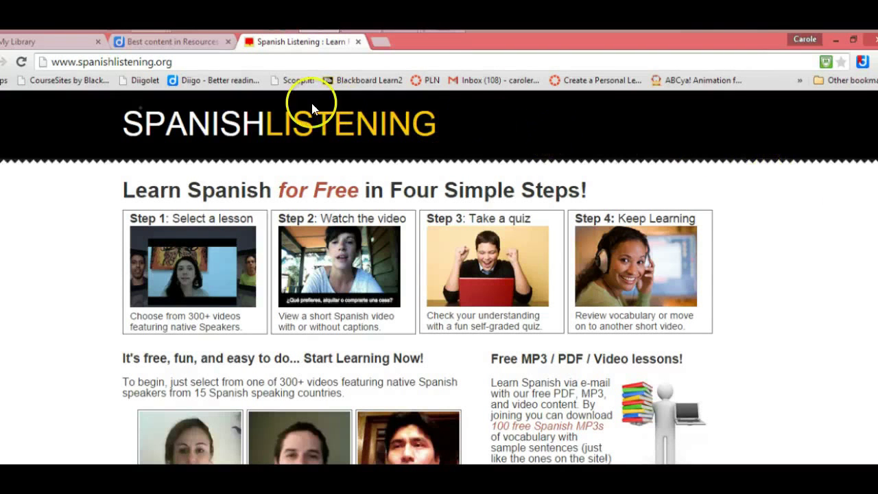
pyautogui.click(138, 83)
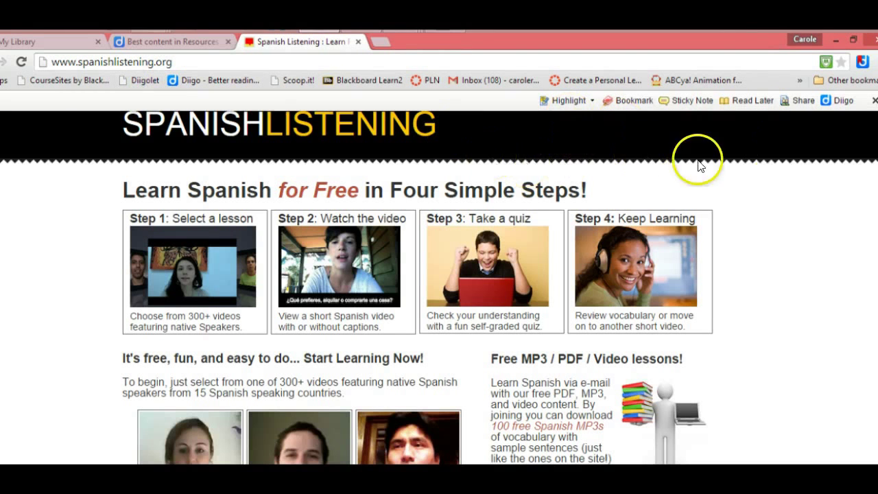
pyautogui.click(630, 102)
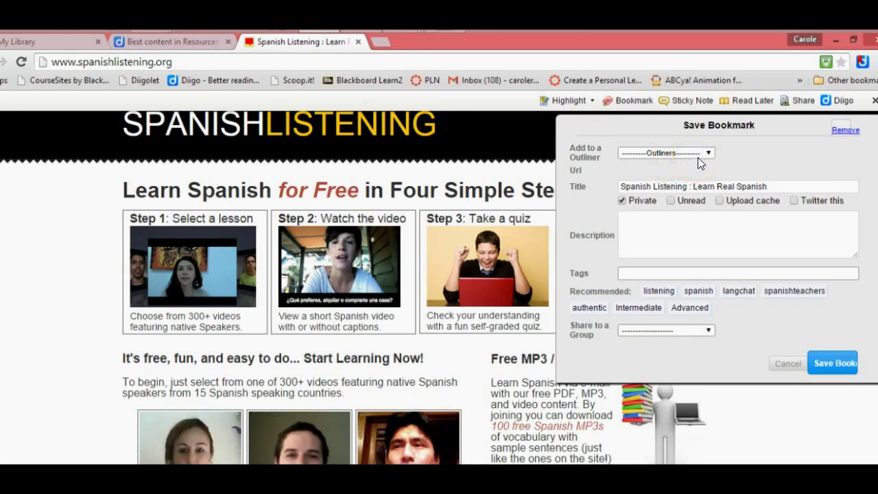
# Add a description asking a named colleague "what do you think of this." and tag the bookmark spanish, listening and spanishteachers
pyautogui.click(641, 223)
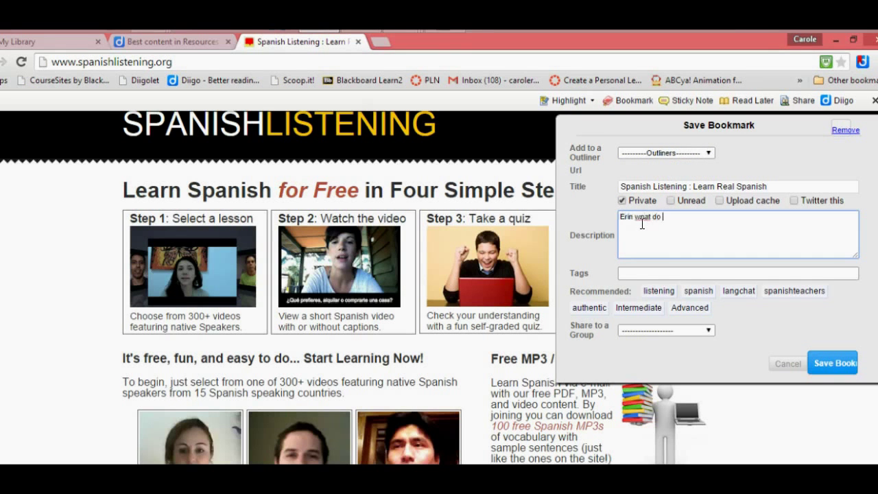
pyautogui.write('Erin wpat do you think of this.')
pyautogui.click(691, 295)
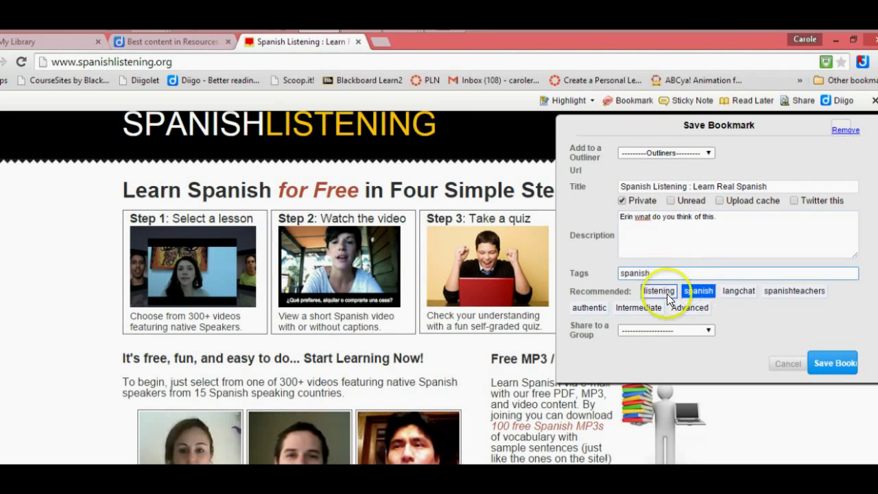
pyautogui.click(782, 290)
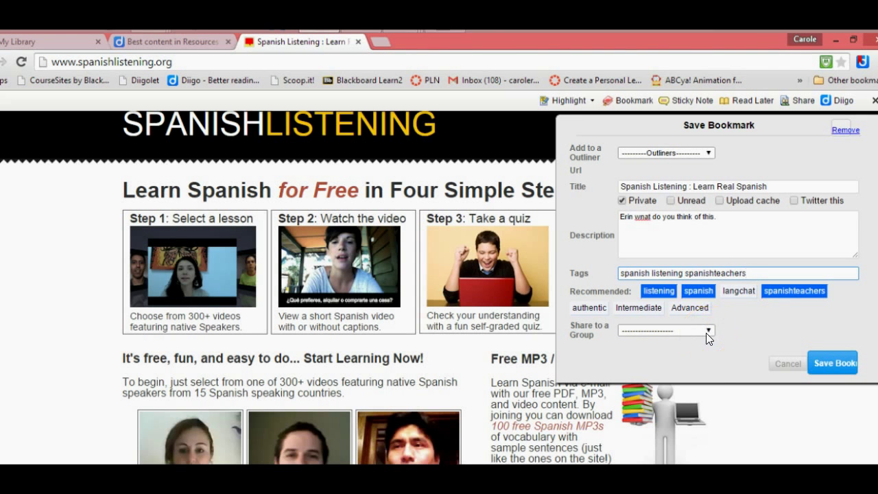
# Enter "Spanish resources" as a new outliner for the bookmark and correct the misspelled word in the description to "what"
pyautogui.click(708, 153)
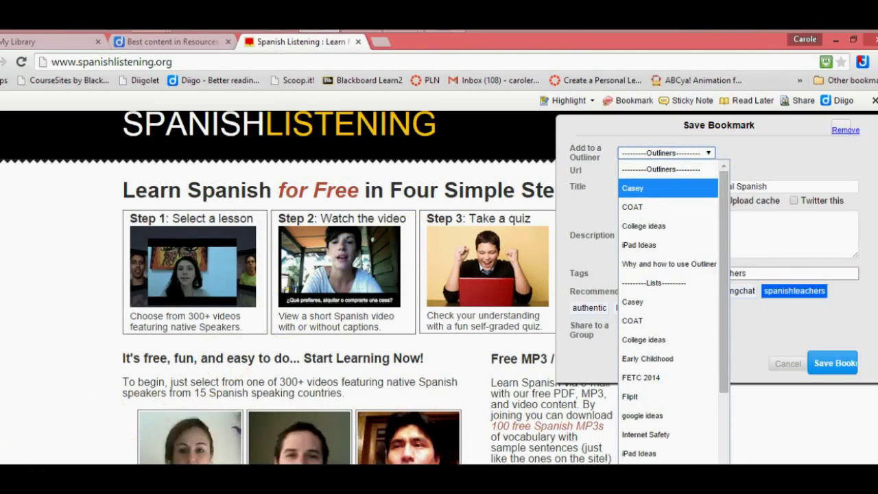
pyautogui.moveTo(724, 184); pyautogui.dragTo(787, 375)
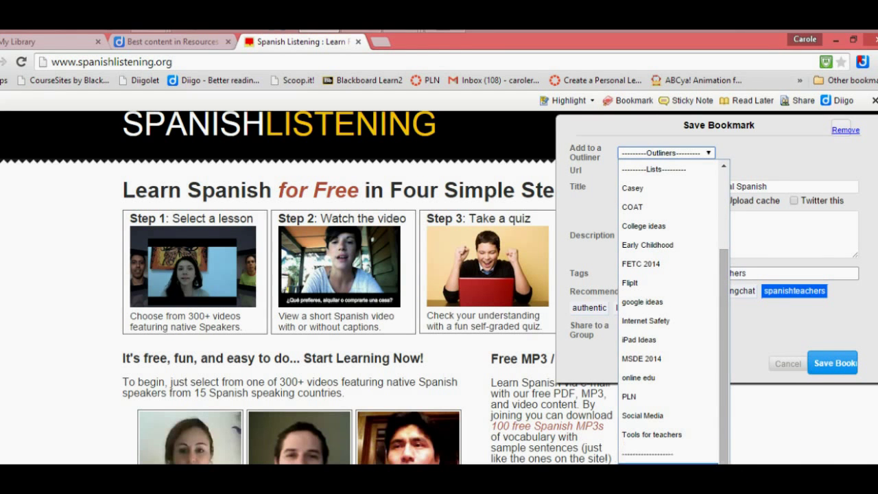
pyautogui.click(669, 463)
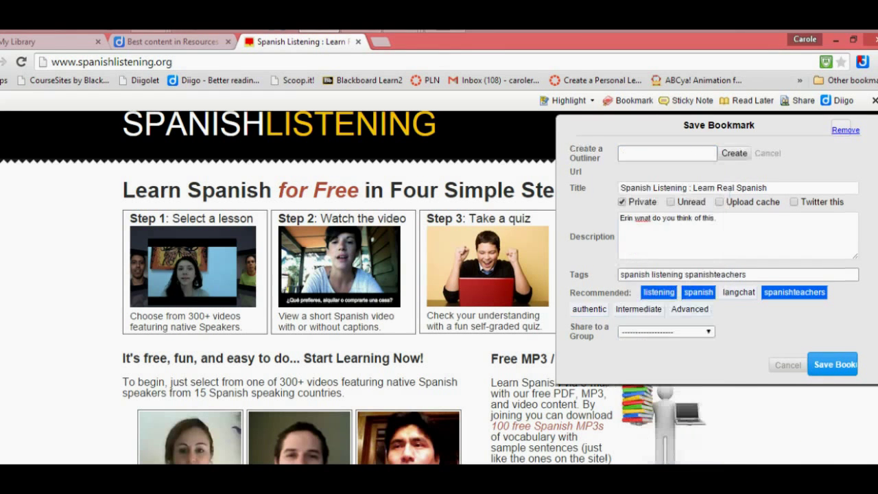
pyautogui.click(663, 153)
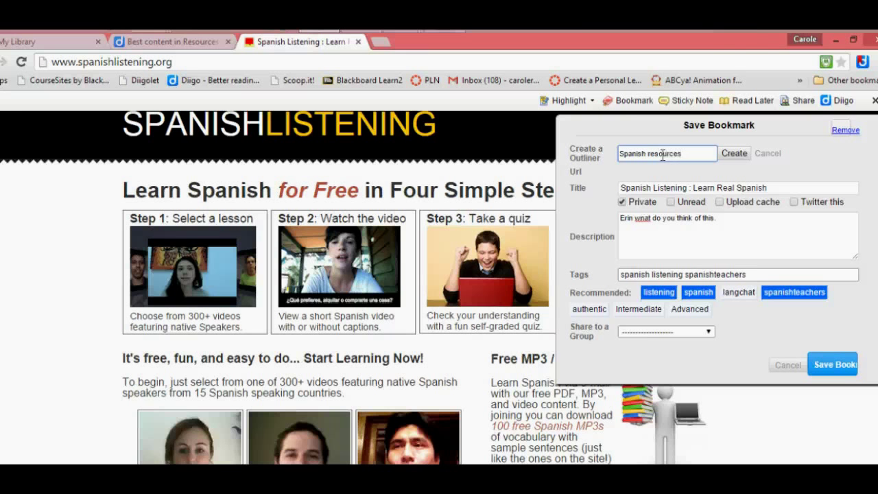
pyautogui.rightClick(641, 220)
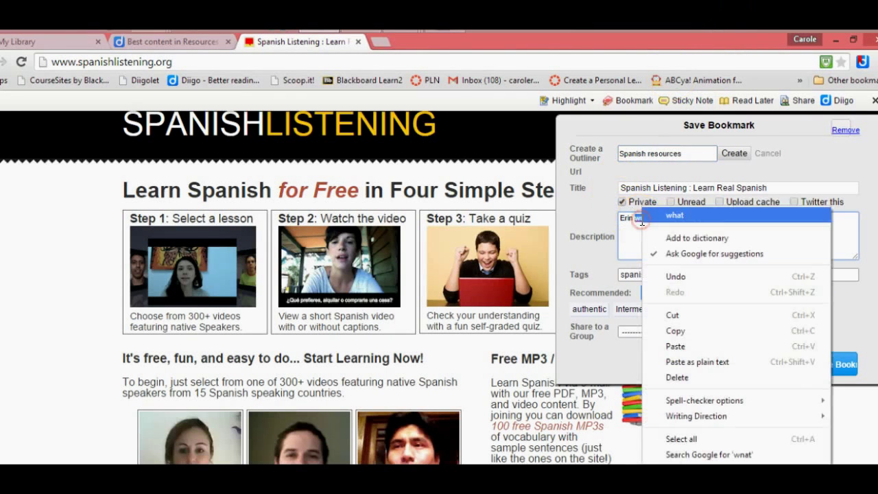
pyautogui.click(658, 215)
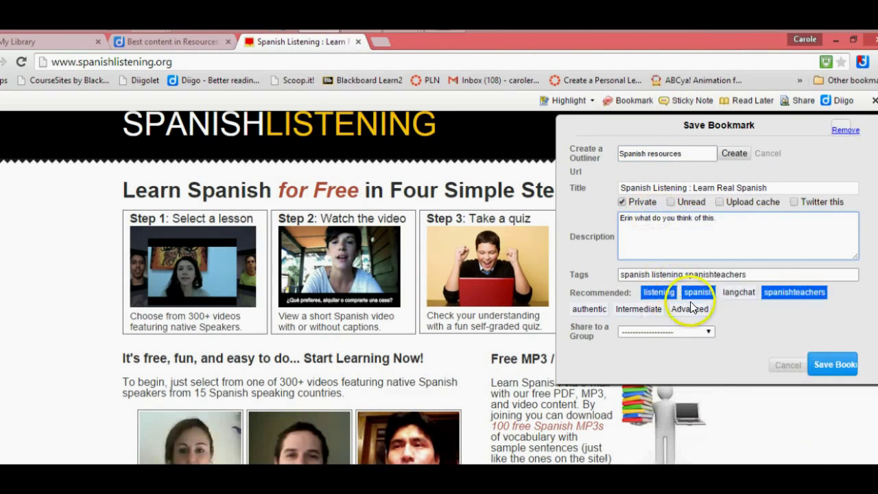
# Share the bookmark to the Diigo4us group and save it
pyautogui.click(710, 333)
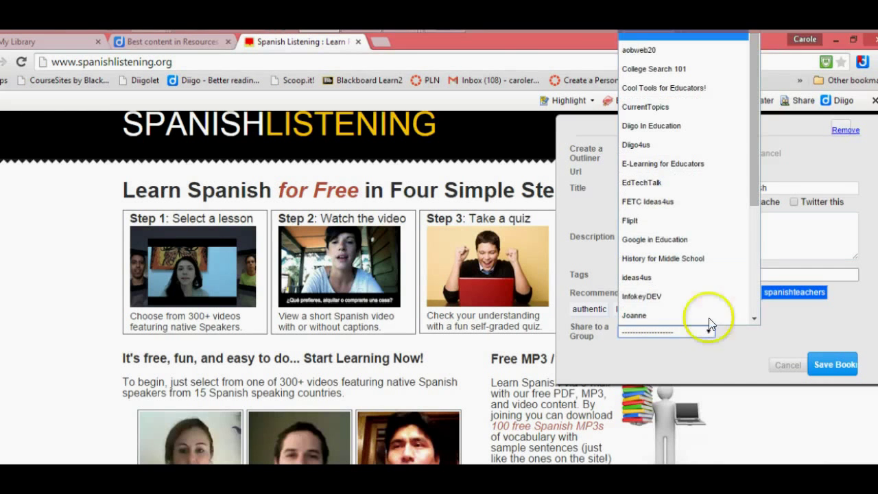
pyautogui.click(647, 144)
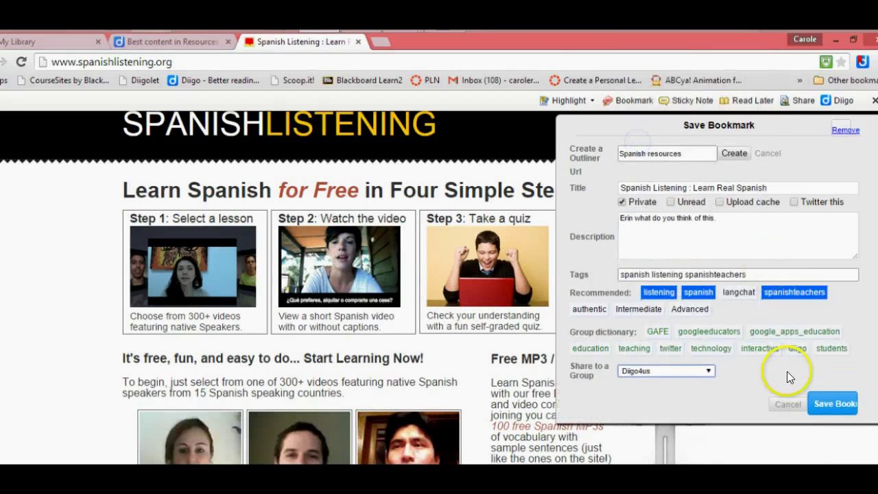
pyautogui.click(832, 406)
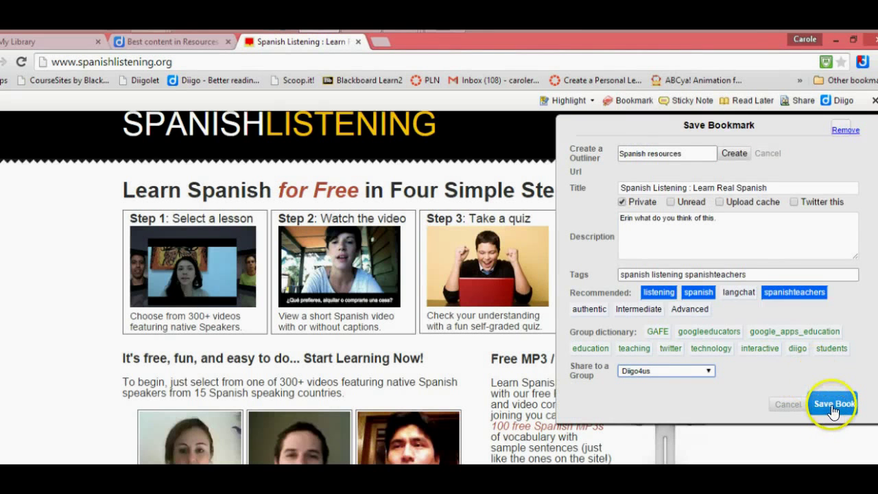
pyautogui.click(832, 406)
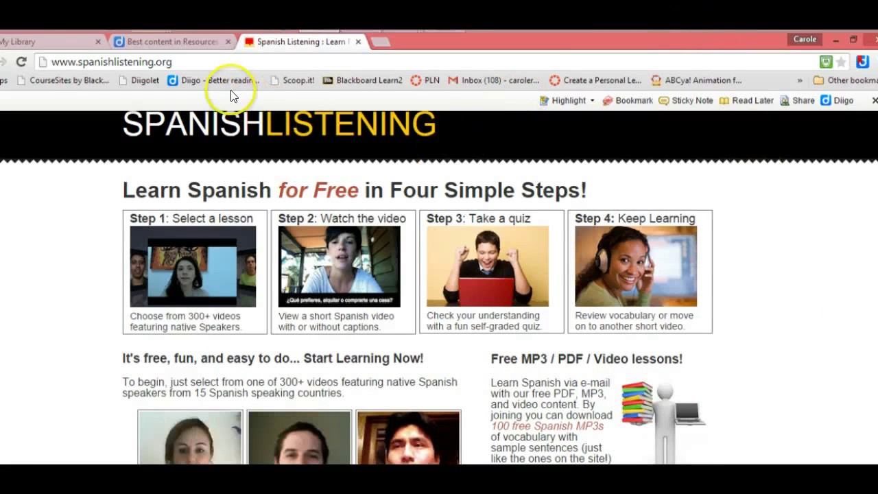
# Check the Diigo library for the new Spanish Listening bookmark and its lists, and close that library page
pyautogui.click(184, 80)
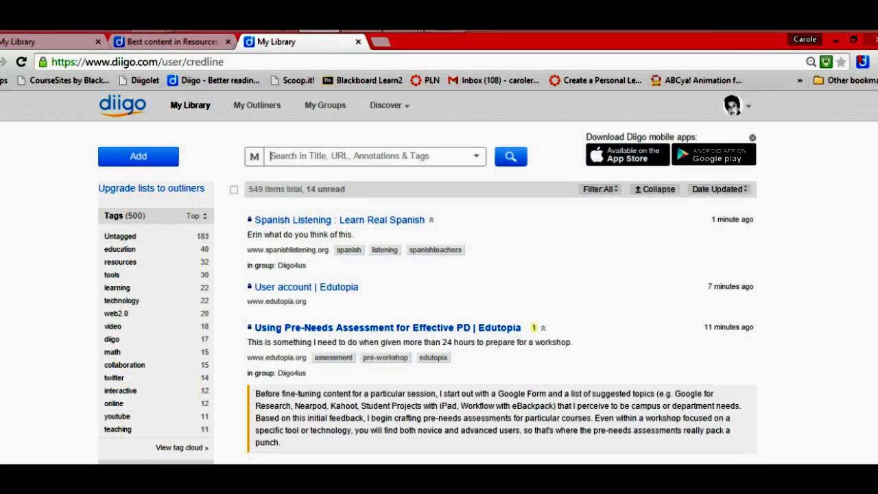
pyautogui.scroll(-3, 779, 171)
pyautogui.scroll(-2, 779, 171)
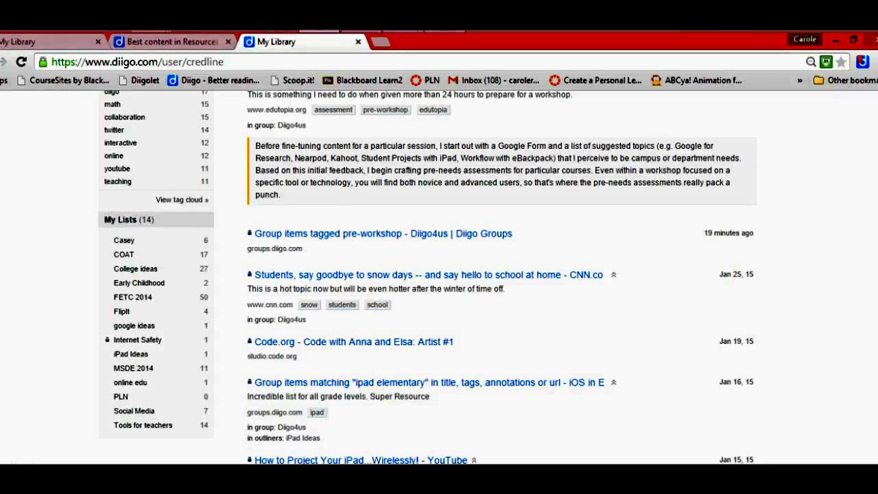
pyautogui.hotkey('ctrl', 'w')
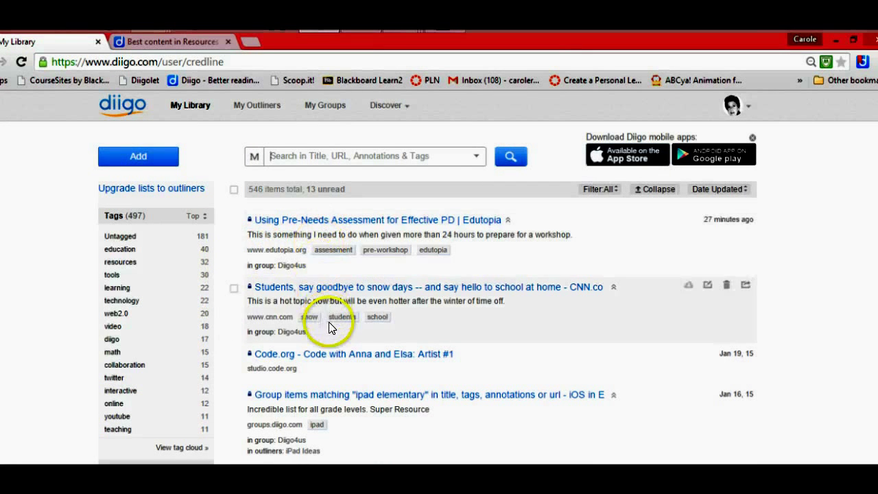
# Open the Spanish resources outliner from My Outliners
pyautogui.click(261, 107)
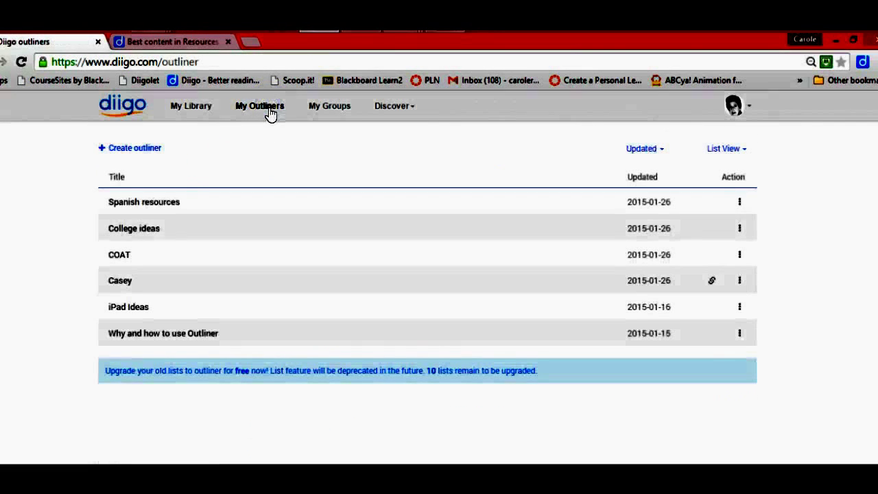
pyautogui.click(149, 207)
pyautogui.click(148, 203)
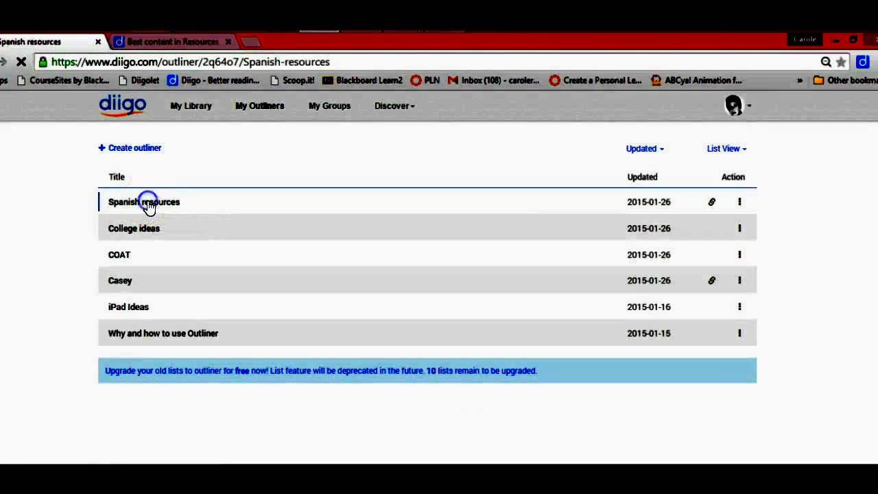
# Delete the empty bullet above the Spanish Listening entry in the outliner
pyautogui.click(619, 188)
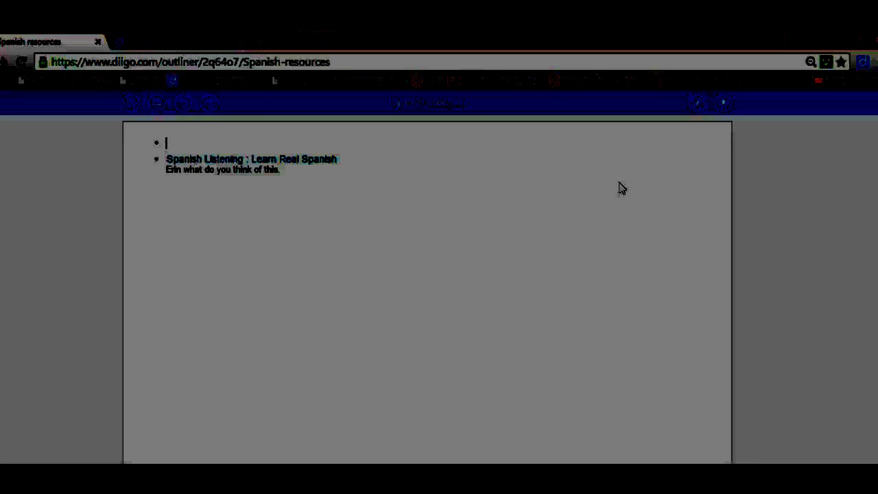
pyautogui.press('BackSpace')
pyautogui.click(608, 200)
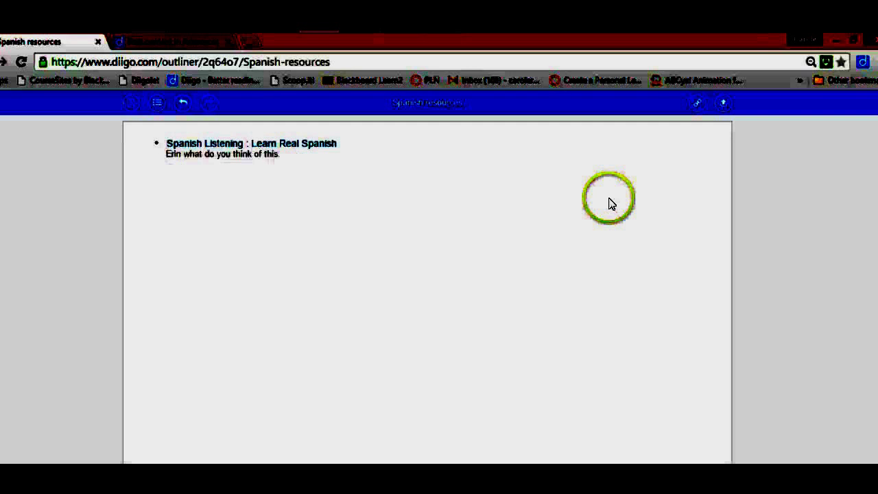
pyautogui.click(524, 342)
pyautogui.click(546, 312)
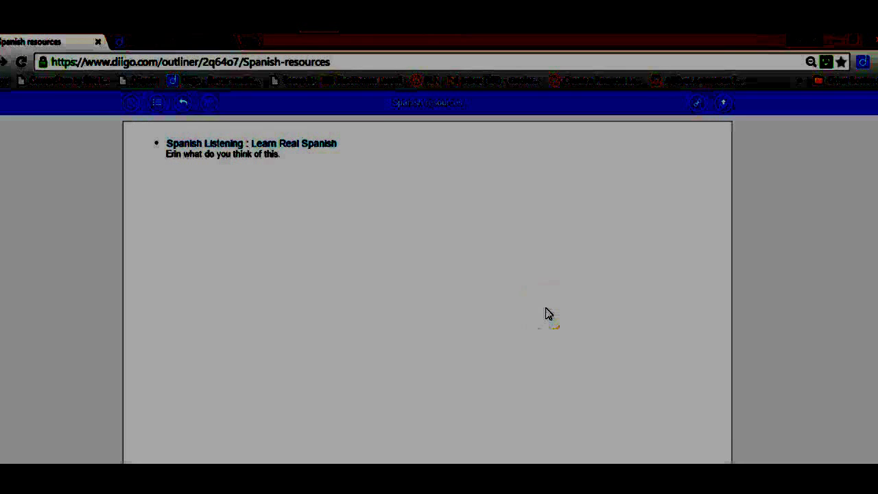